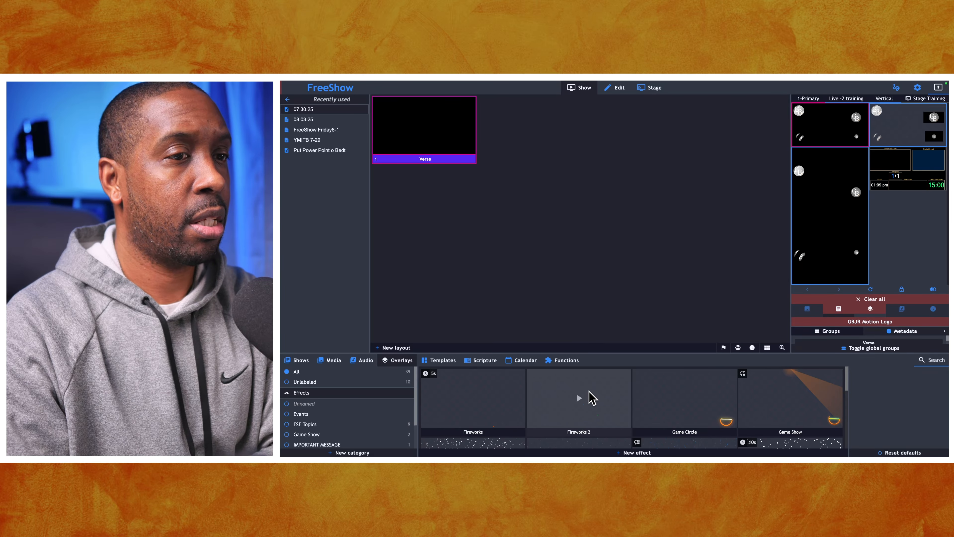
# - Look through the effects library, open the Training Test effect for editing and view its background color and opacity options
pyautogui.scroll(-2, 644, 397)
pyautogui.scroll(1, 658, 398)
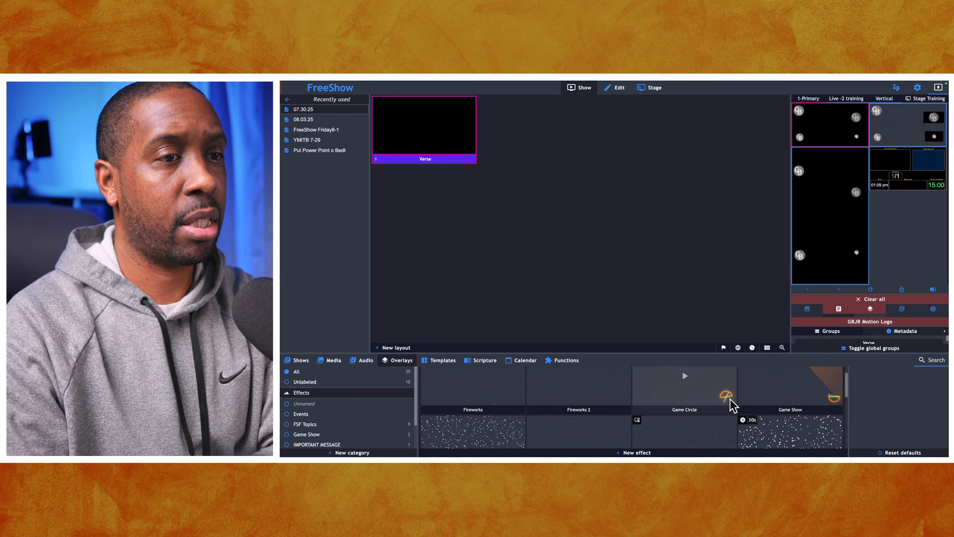
pyautogui.moveTo(820, 391)
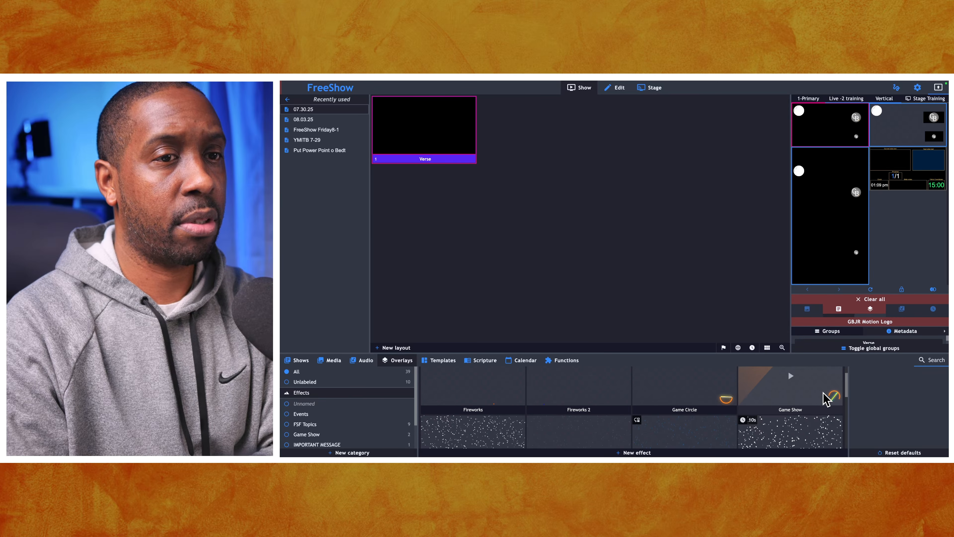
pyautogui.scroll(-1, 601, 401)
pyautogui.scroll(-2, 600, 402)
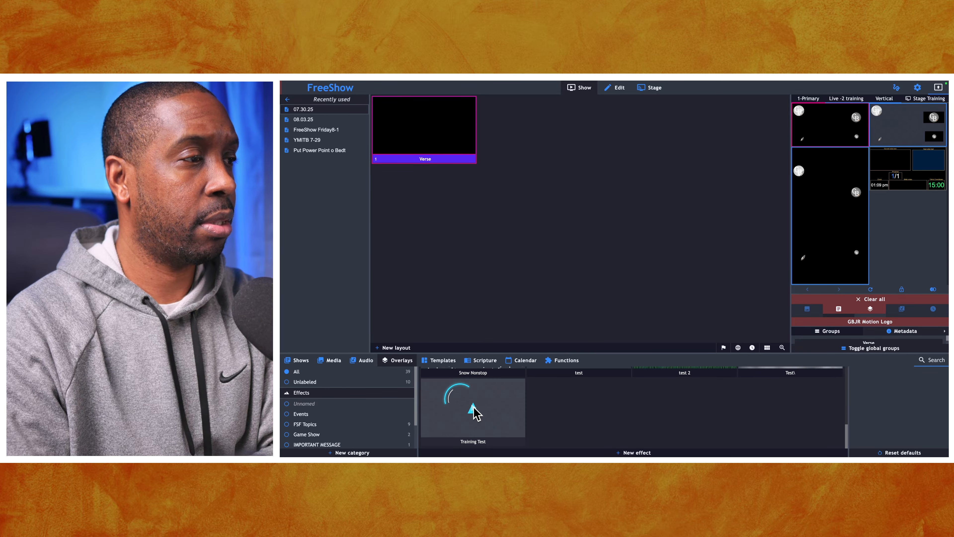
pyautogui.rightClick(493, 413)
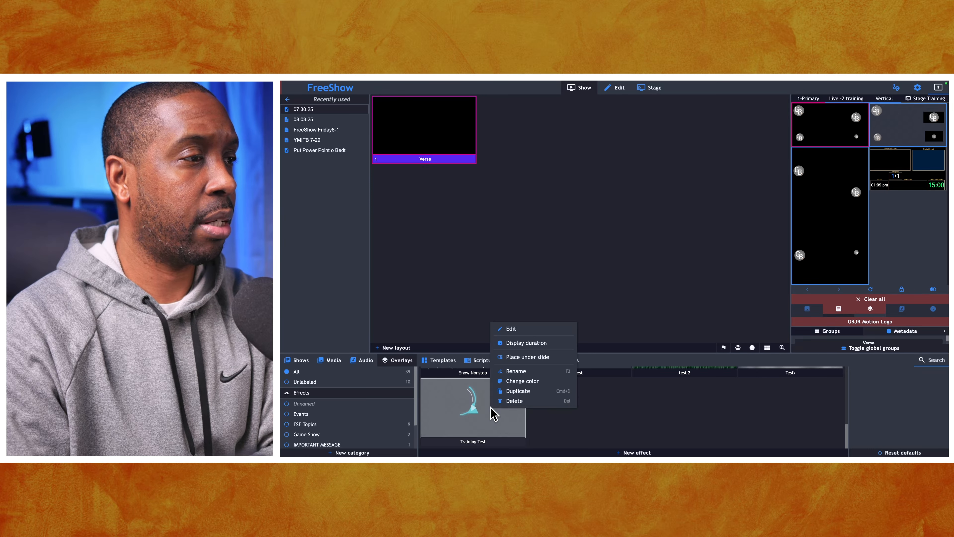
pyautogui.click(509, 327)
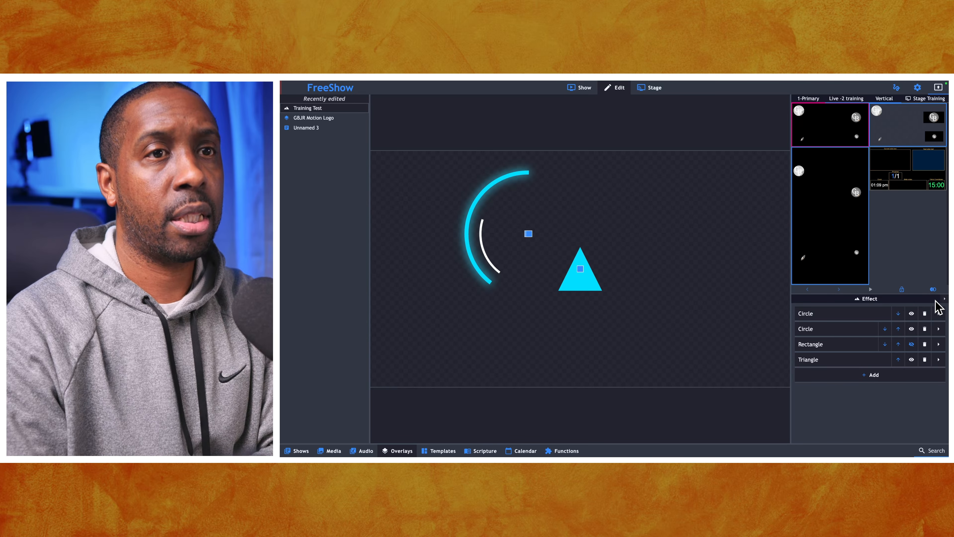
pyautogui.click(945, 299)
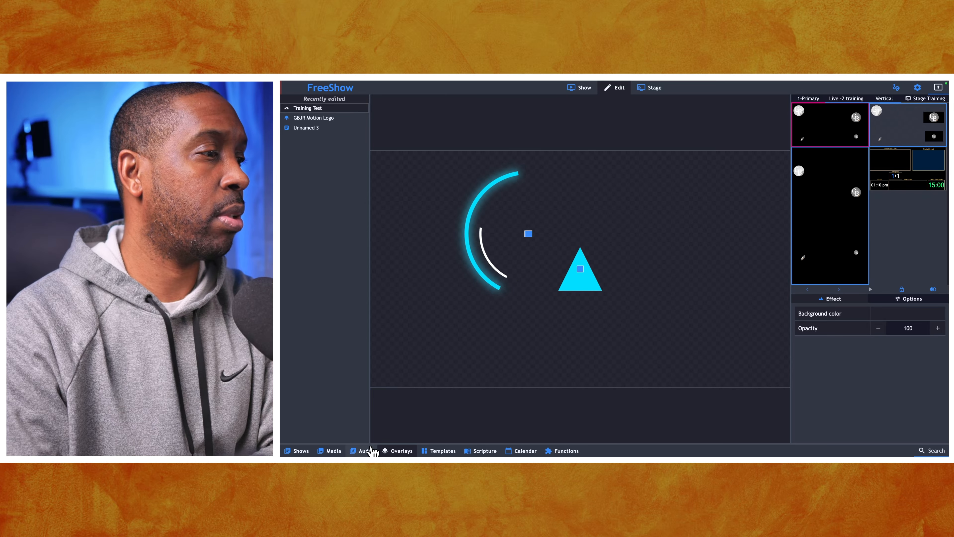
# - Create a new overlay effect named "Logo Circle"
pyautogui.click(394, 450)
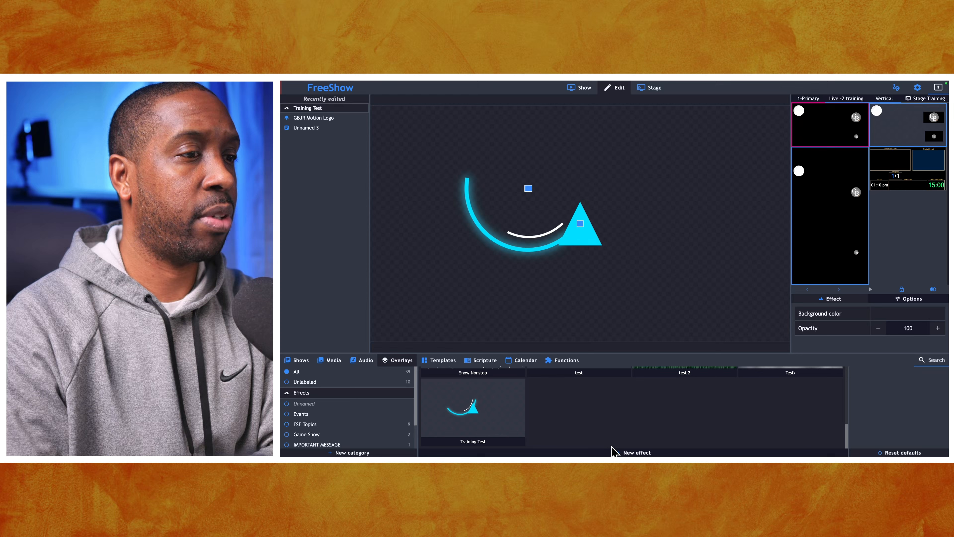
pyautogui.click(615, 452)
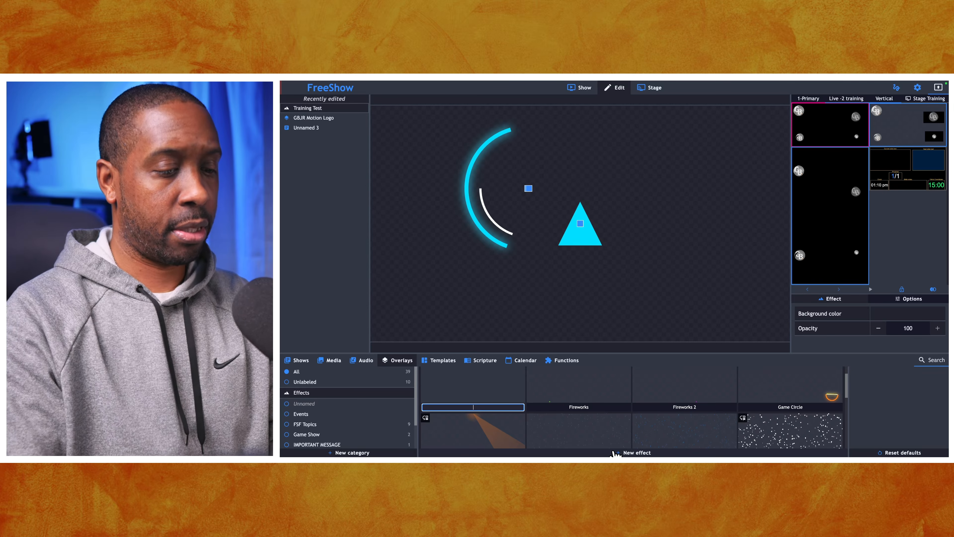
pyautogui.write('Logoi')
pyautogui.press('BackSpace')
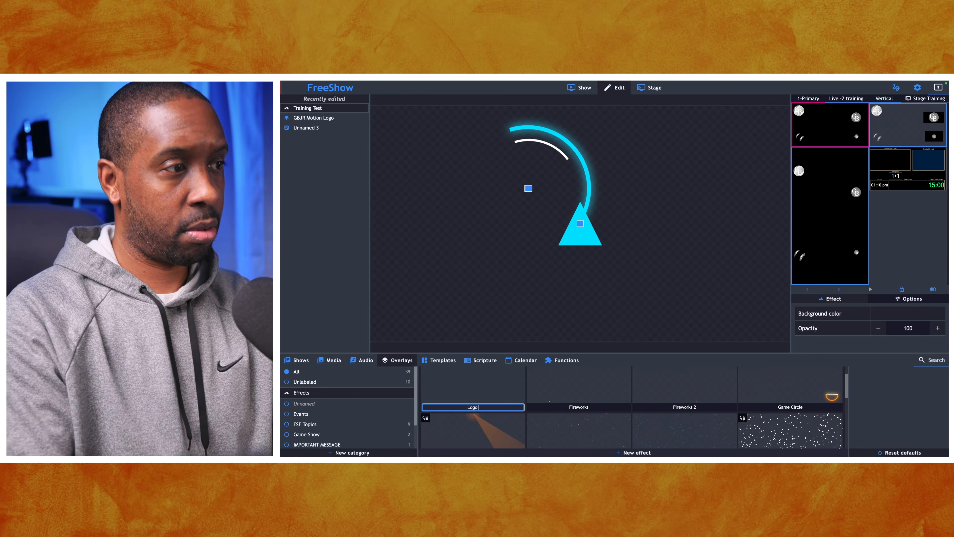
pyautogui.write('Circle')
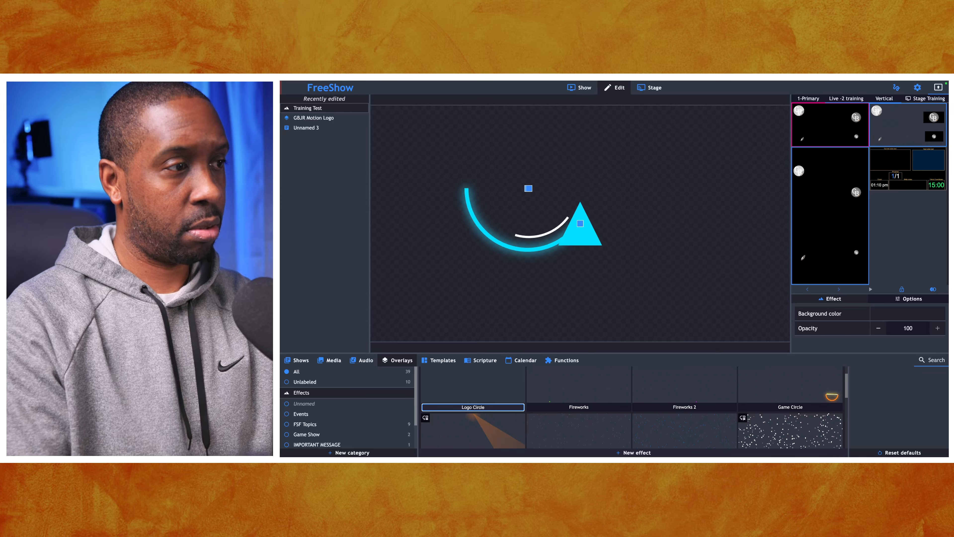
pyautogui.press('Return')
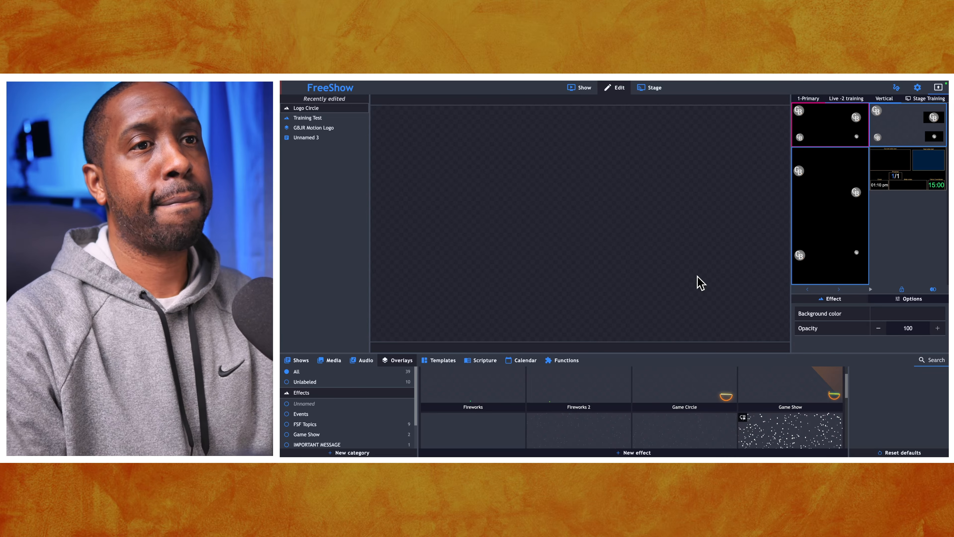
# - Browse the effect items, try the Cycle item in the Logo Circle effect and delete it
pyautogui.click(839, 301)
pyautogui.click(859, 317)
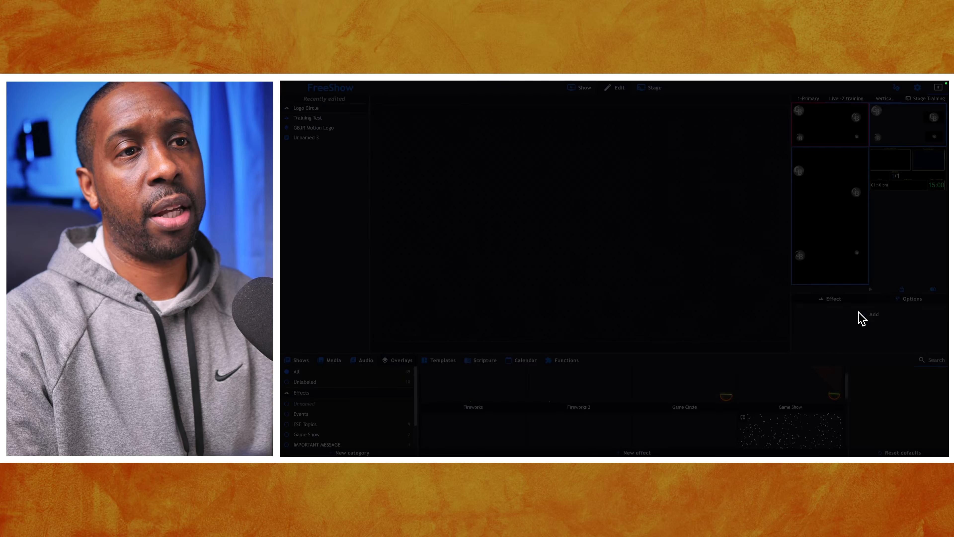
pyautogui.scroll(-4, 748, 253)
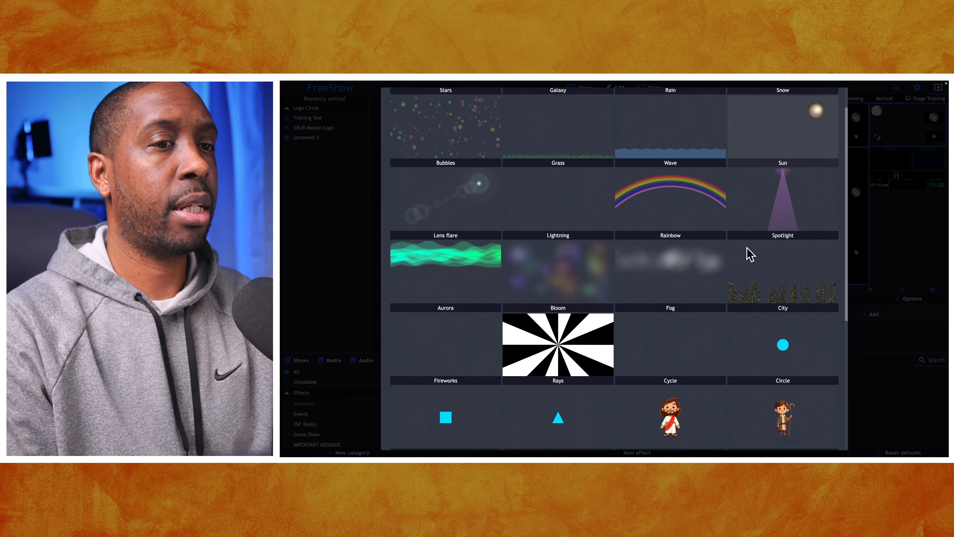
pyautogui.scroll(-3, 785, 310)
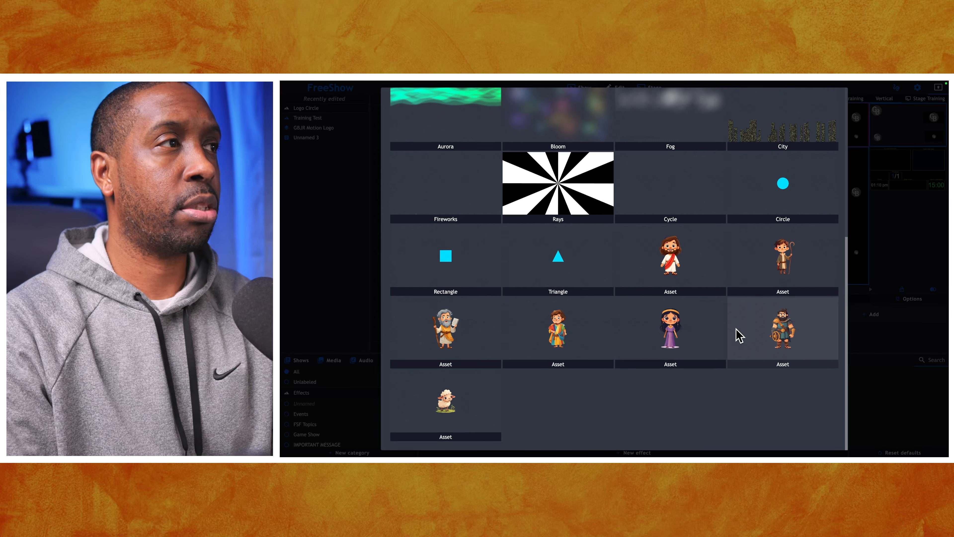
pyautogui.scroll(7, 737, 334)
pyautogui.scroll(-1, 736, 329)
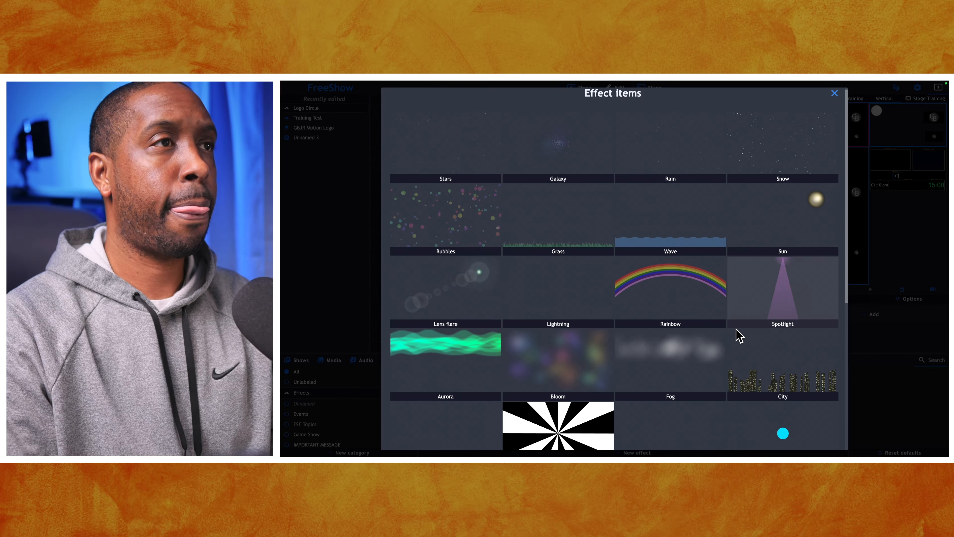
pyautogui.scroll(-1, 739, 335)
pyautogui.scroll(-2, 739, 335)
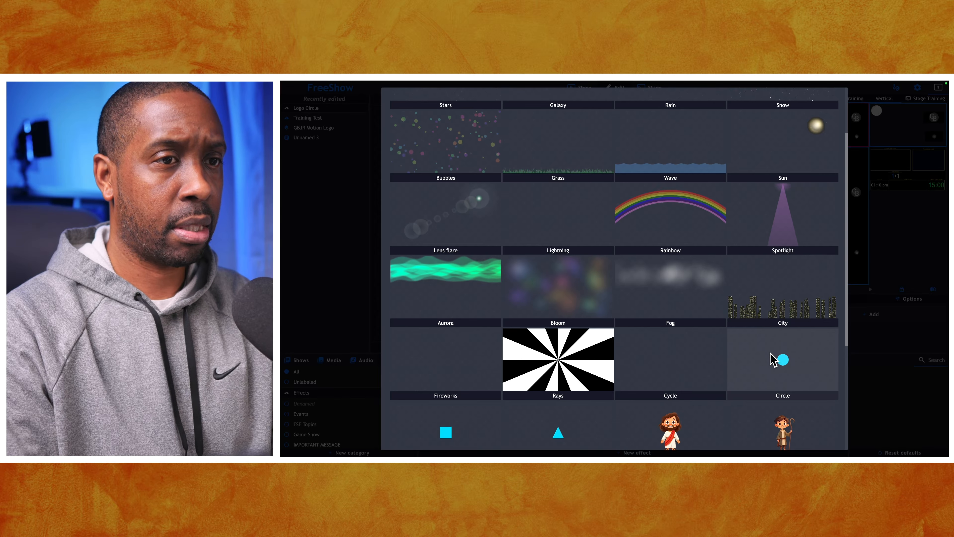
pyautogui.click(707, 362)
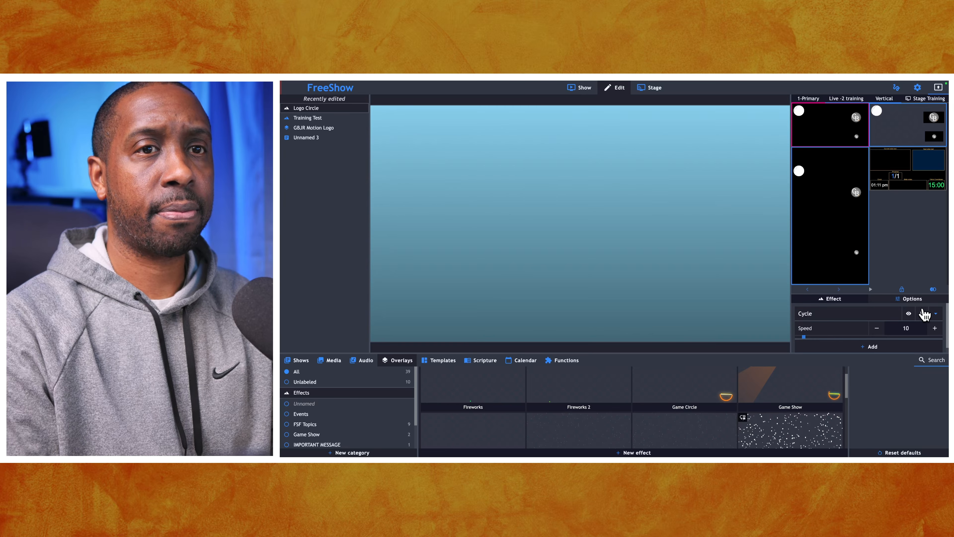
pyautogui.click(922, 313)
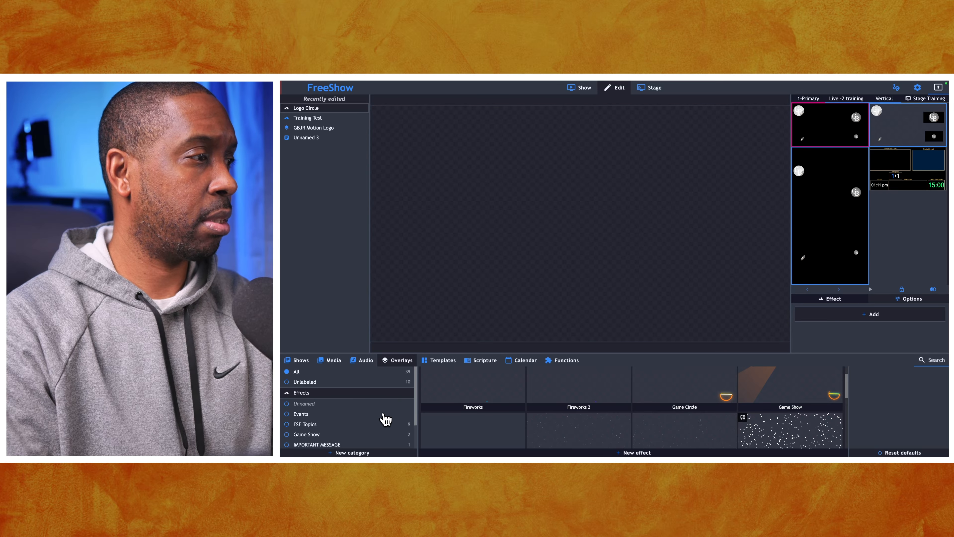
# - Add a Circle item to the Logo Circle effect
pyautogui.scroll(-2, 385, 419)
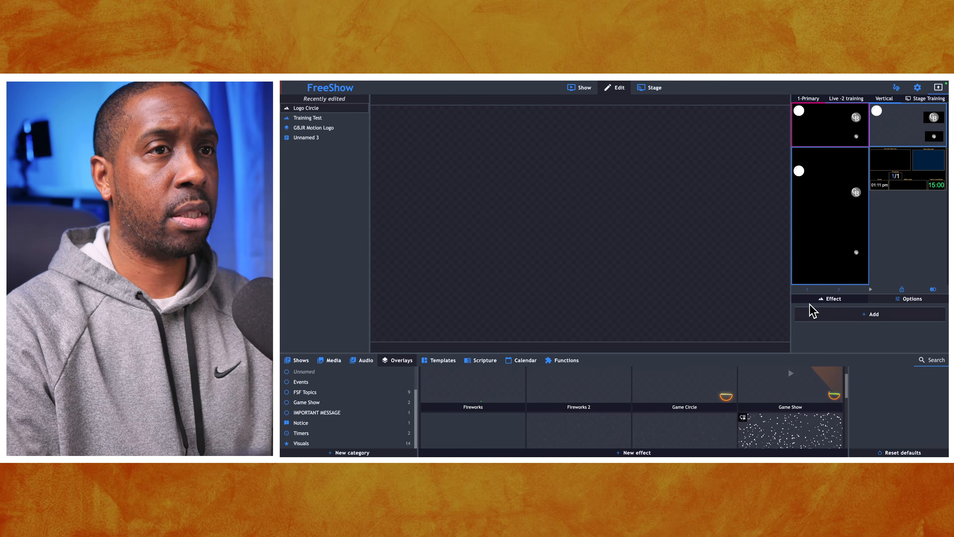
pyautogui.click(833, 316)
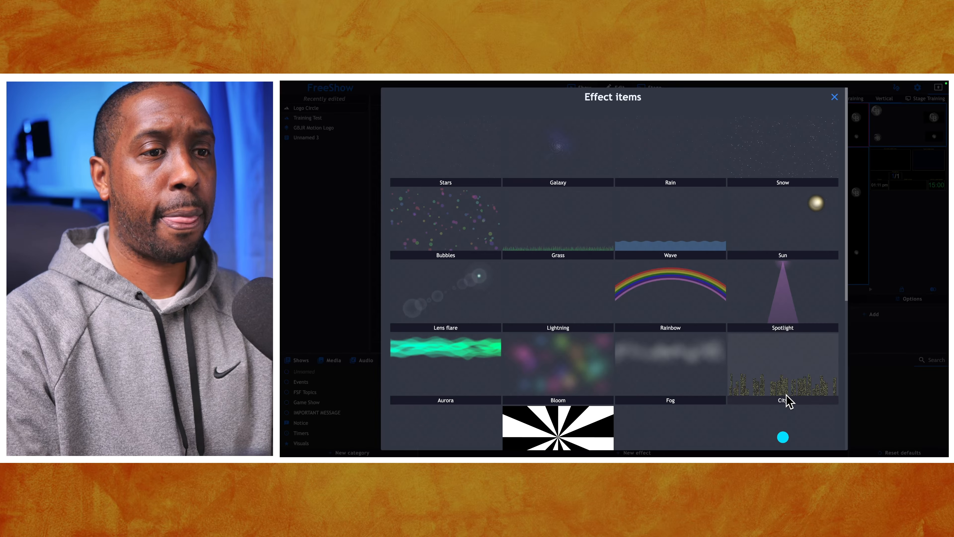
pyautogui.click(782, 426)
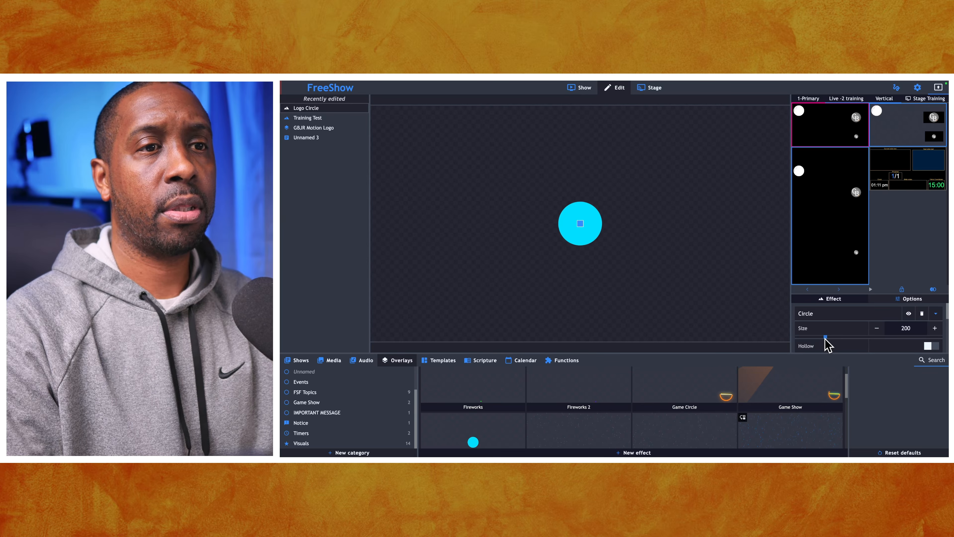
# - Set the circle's size to 245 and move it to the lower-left corner of the canvas
pyautogui.moveTo(828, 337)
pyautogui.mouseDown()
pyautogui.moveTo(843, 338)
pyautogui.moveTo(831, 336)
pyautogui.mouseUp()
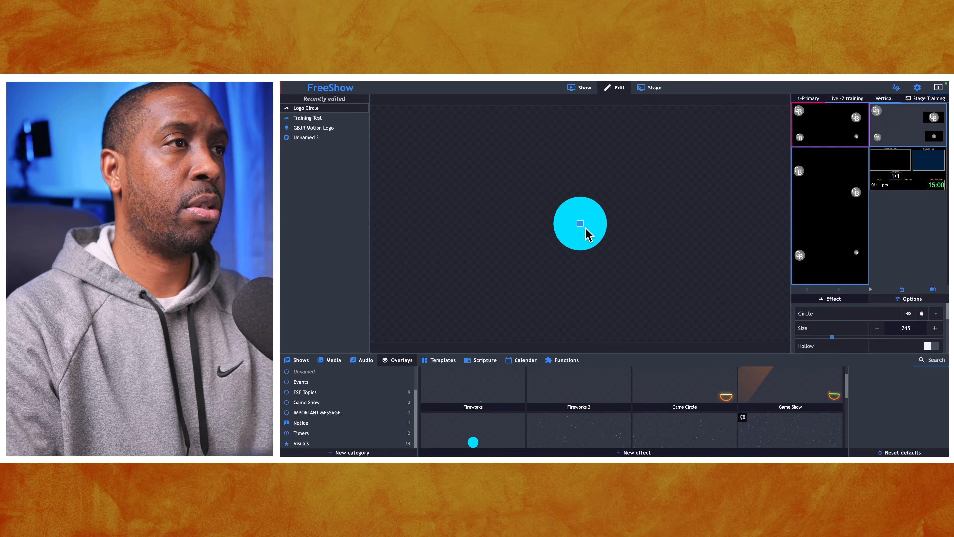
pyautogui.moveTo(580, 225); pyautogui.dragTo(404, 308)
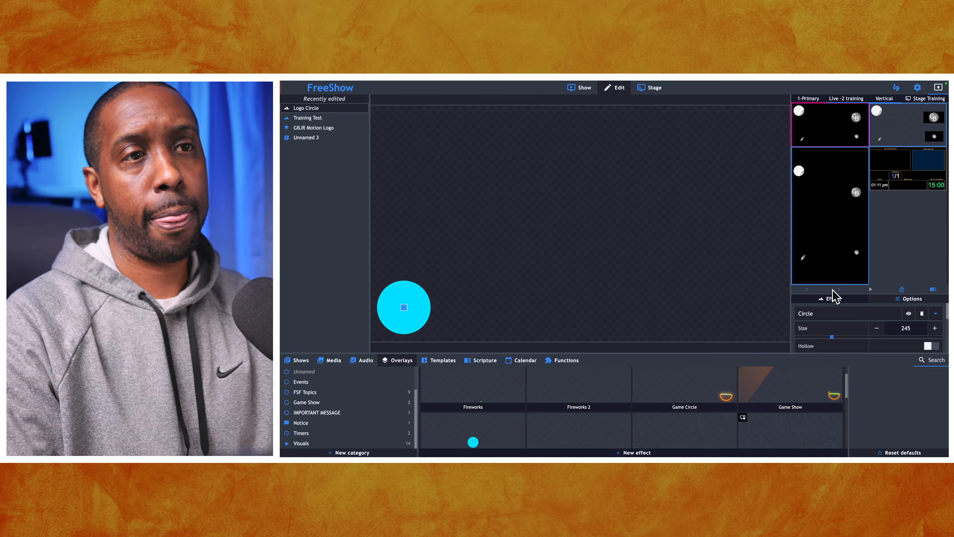
pyautogui.scroll(-3, 837, 333)
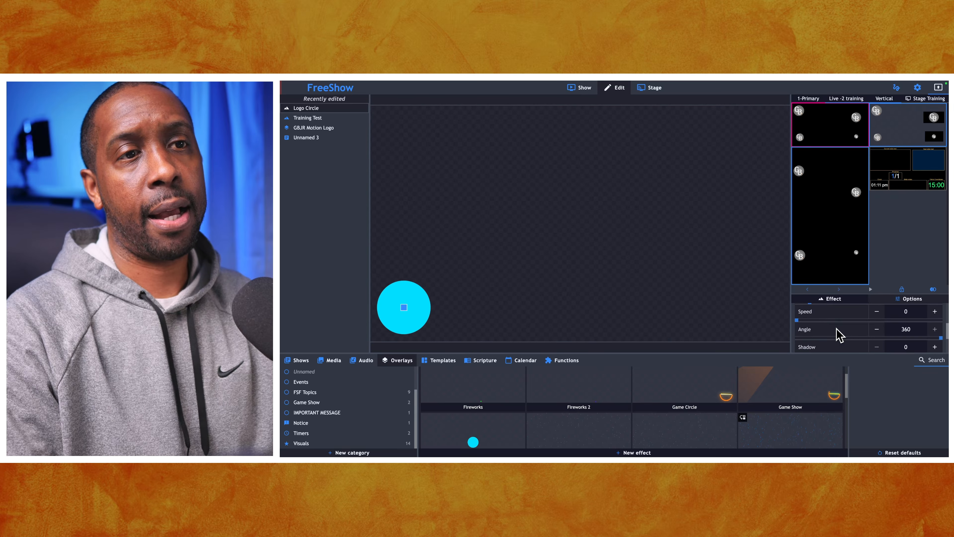
# - Disable the Vertical output in the output settings
pyautogui.rightClick(842, 197)
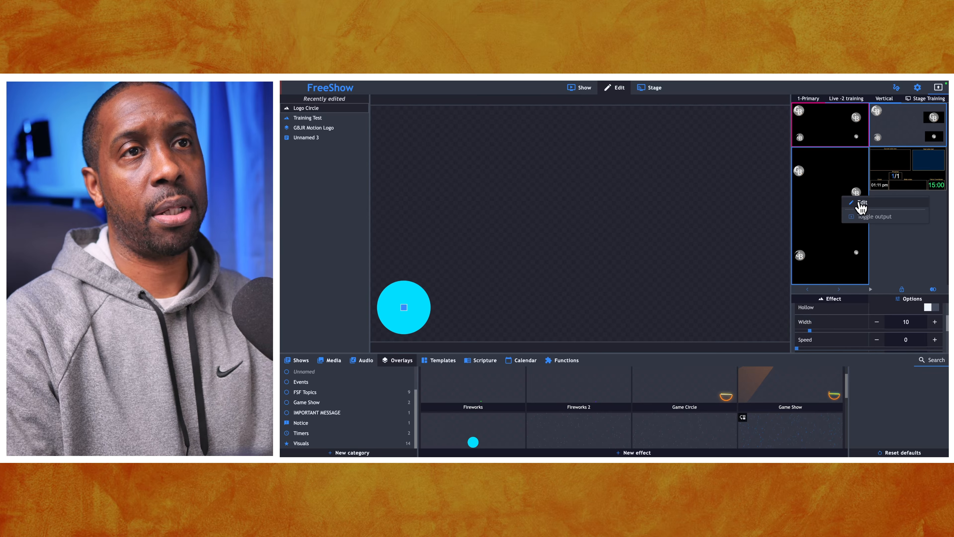
pyautogui.click(860, 203)
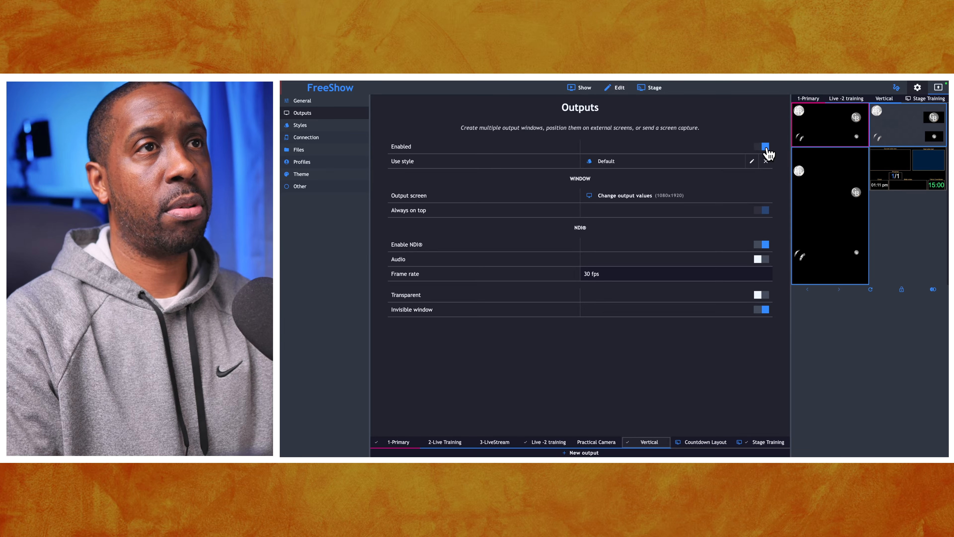
pyautogui.click(765, 147)
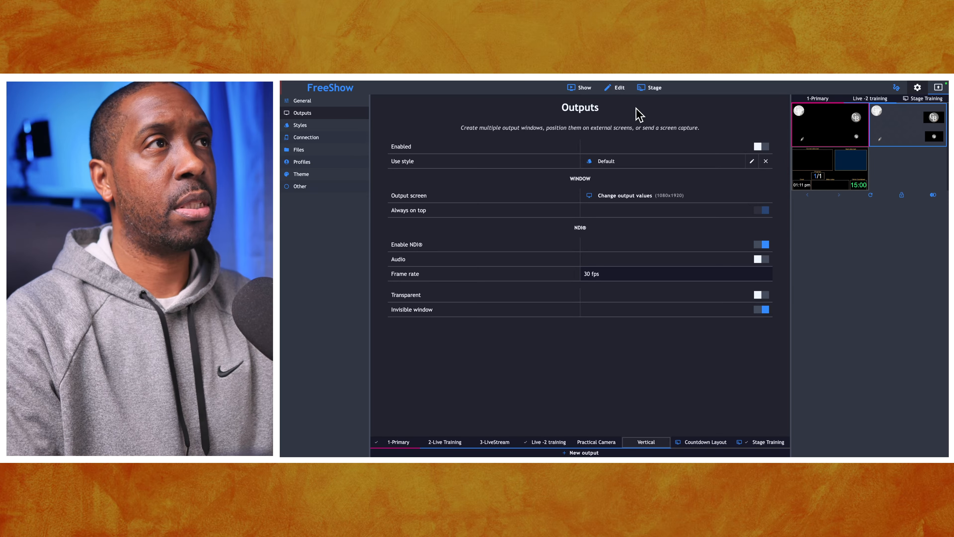
# - Return to the show view, reopen the Logo Circle effect for editing and expand its Circle item's settings
pyautogui.click(581, 88)
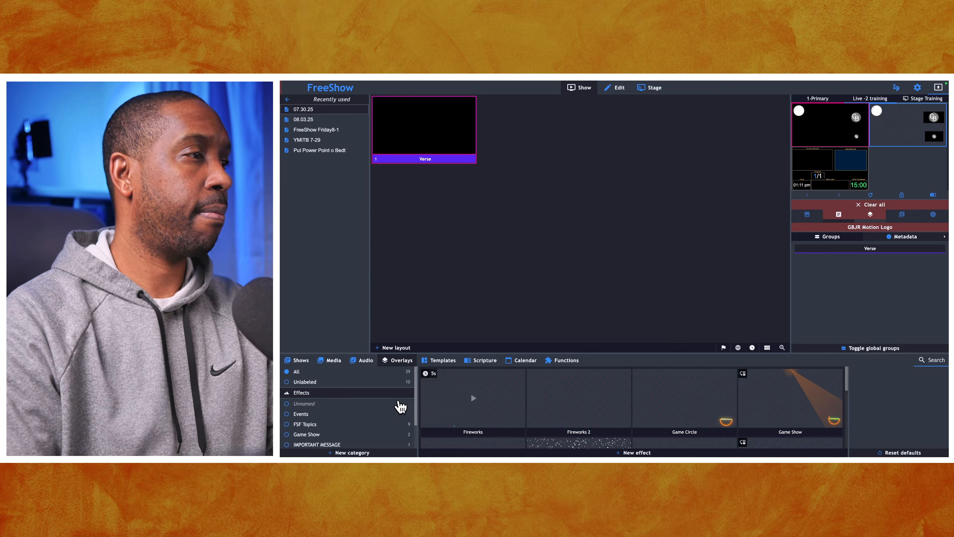
pyautogui.scroll(-2, 539, 430)
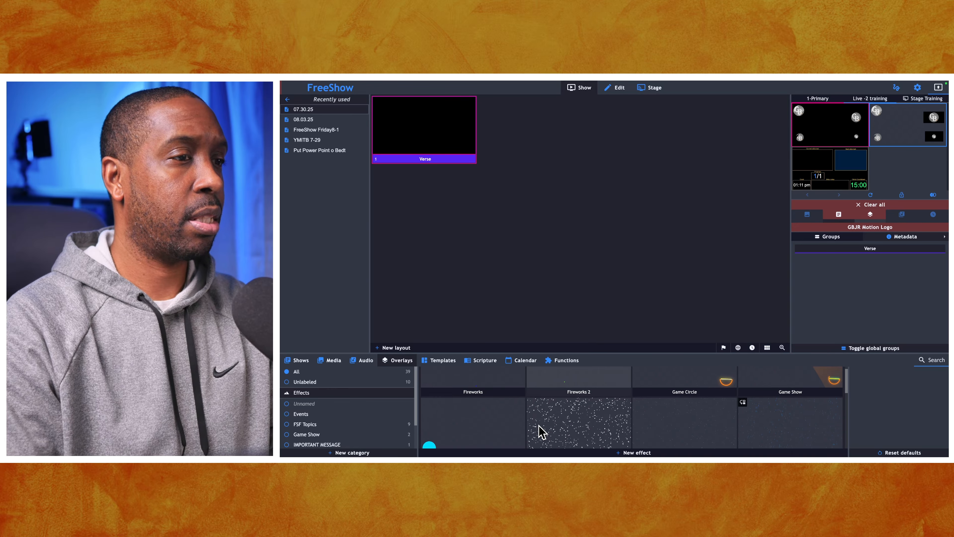
pyautogui.scroll(-3, 539, 425)
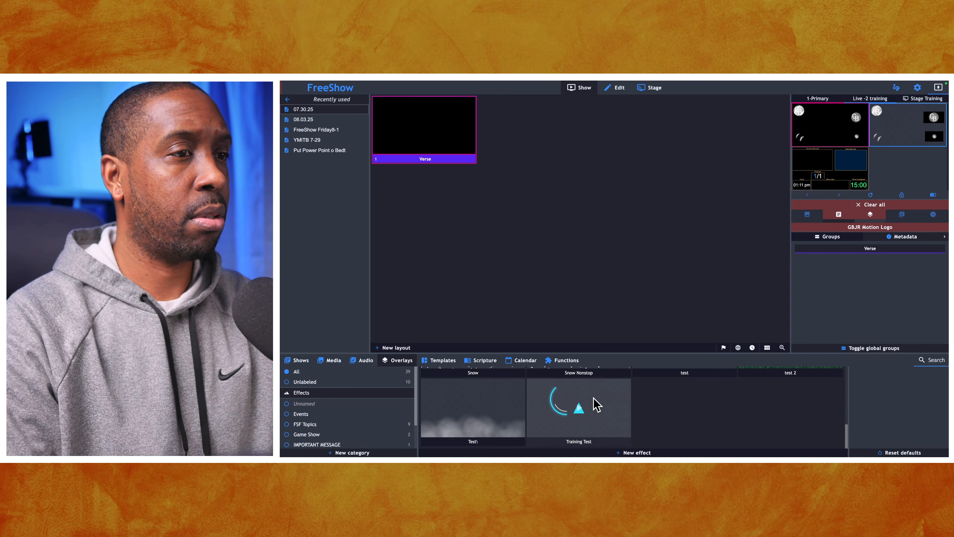
pyautogui.scroll(3, 594, 398)
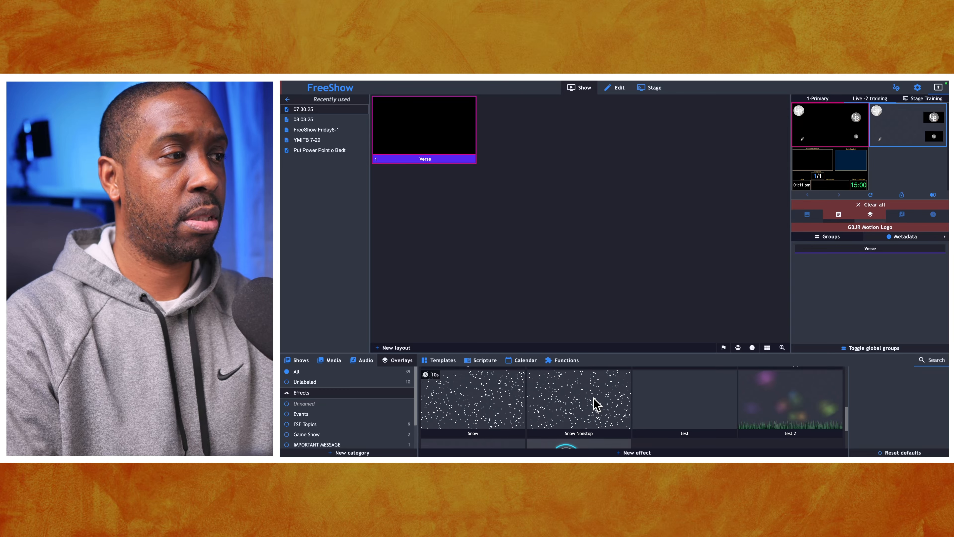
pyautogui.scroll(1, 593, 397)
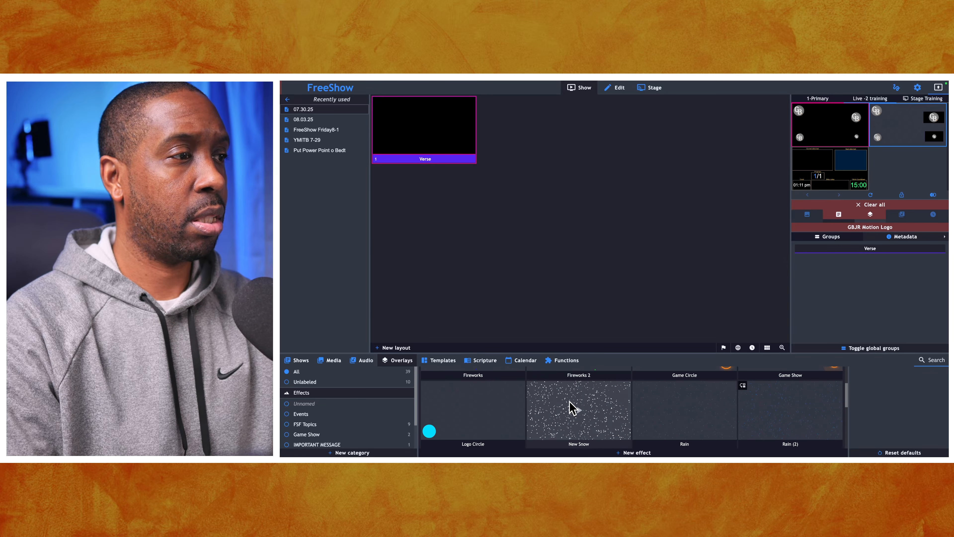
pyautogui.rightClick(484, 415)
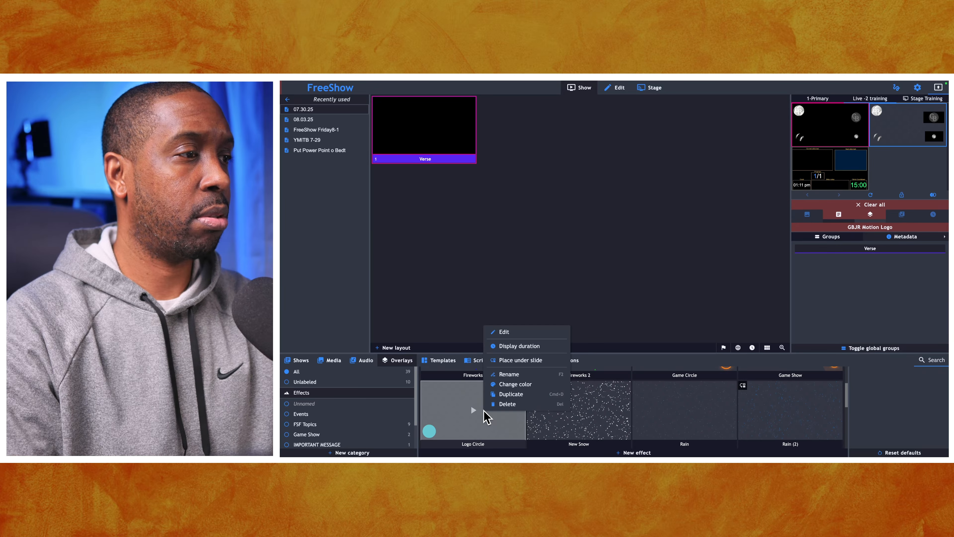
pyautogui.click(507, 334)
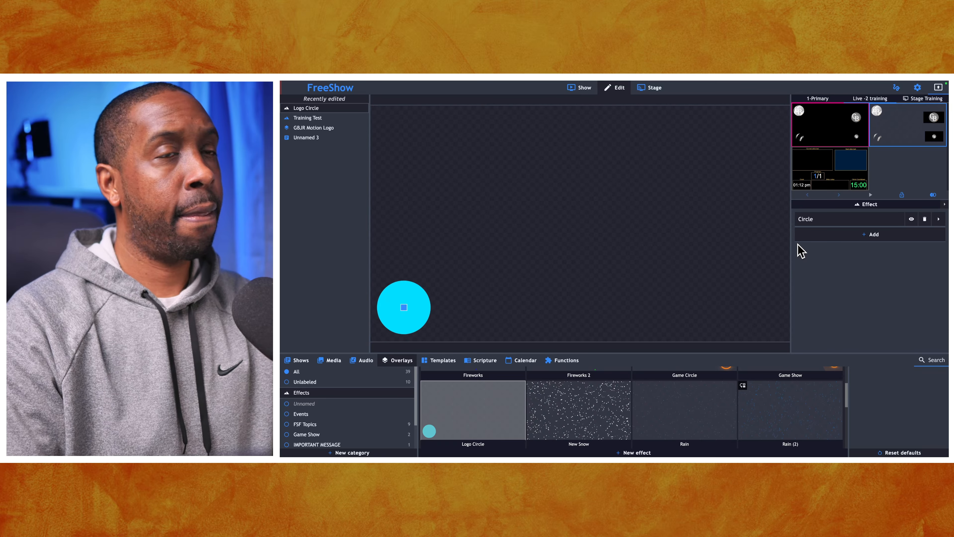
pyautogui.click(938, 220)
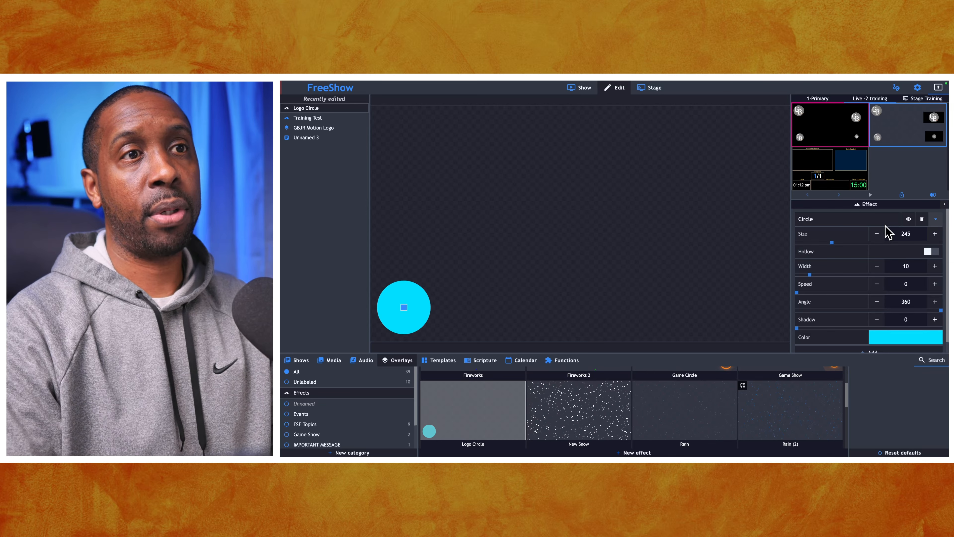
# - Make the circle in the Logo Circle effect hollow and set its angle to 297
pyautogui.scroll(-1, 837, 271)
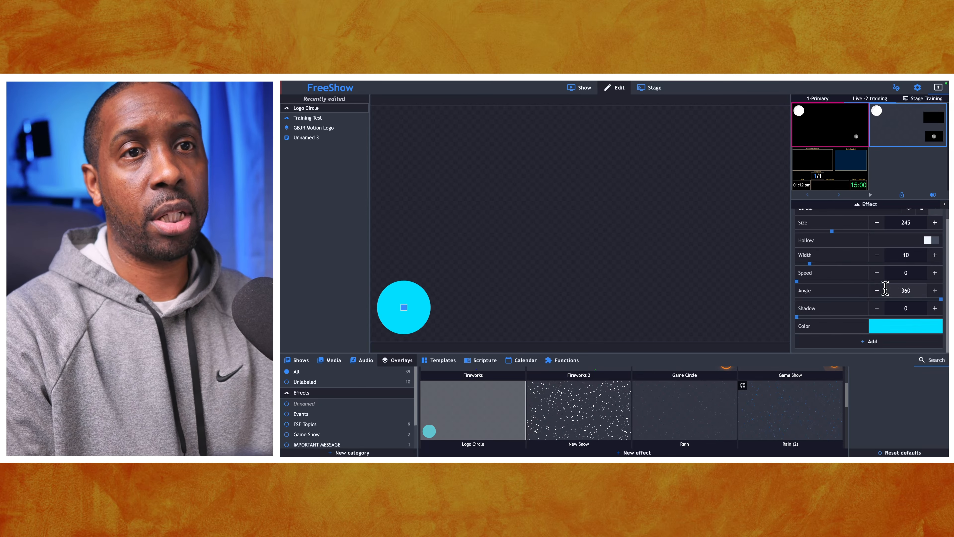
pyautogui.moveTo(941, 300); pyautogui.dragTo(869, 324)
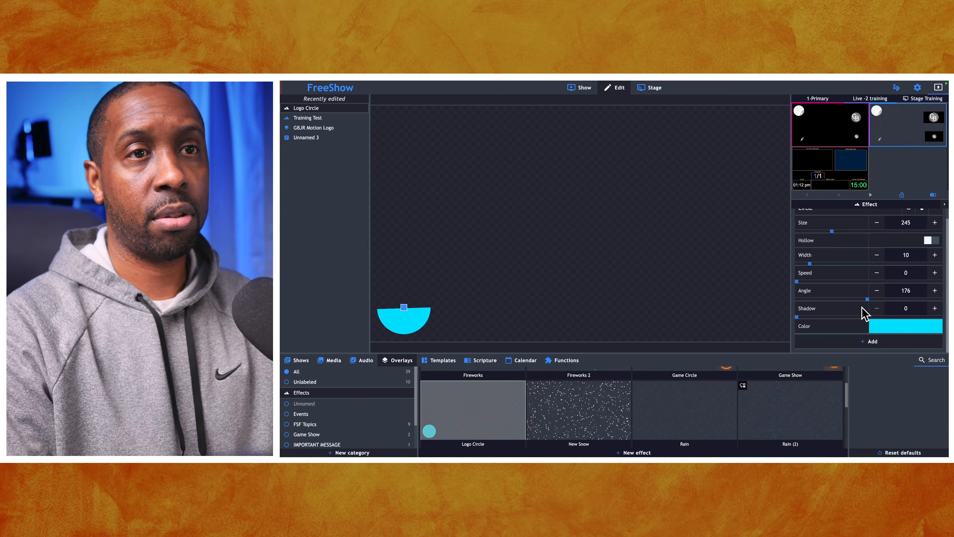
pyautogui.moveTo(867, 305); pyautogui.dragTo(849, 300)
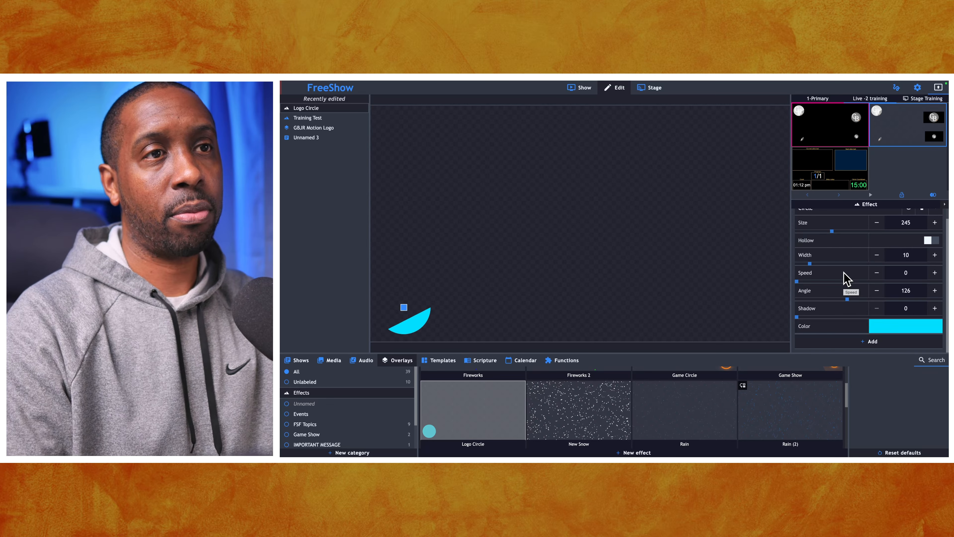
pyautogui.click(928, 240)
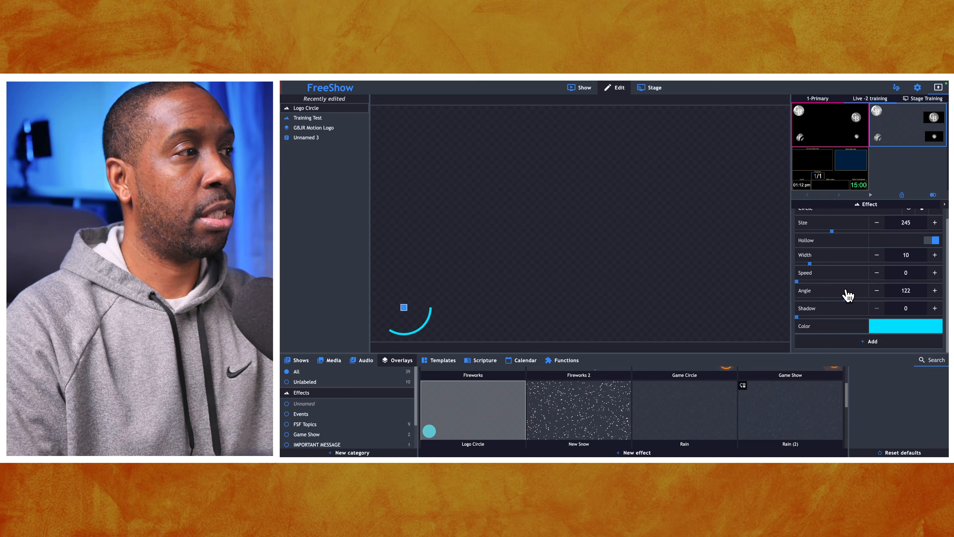
pyautogui.moveTo(847, 299); pyautogui.dragTo(916, 278)
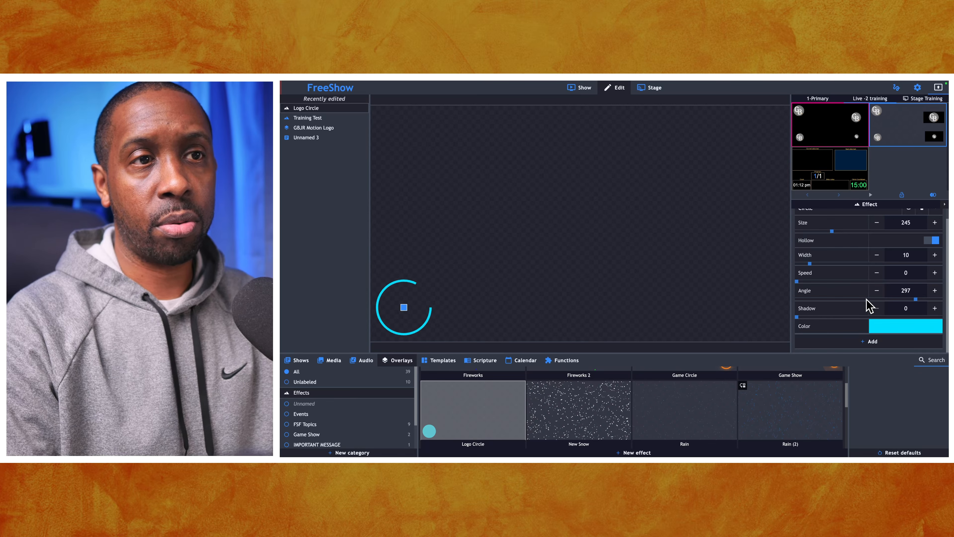
# - Add a second Circle item to the effect and move it to the centre of the existing ring
pyautogui.click(866, 345)
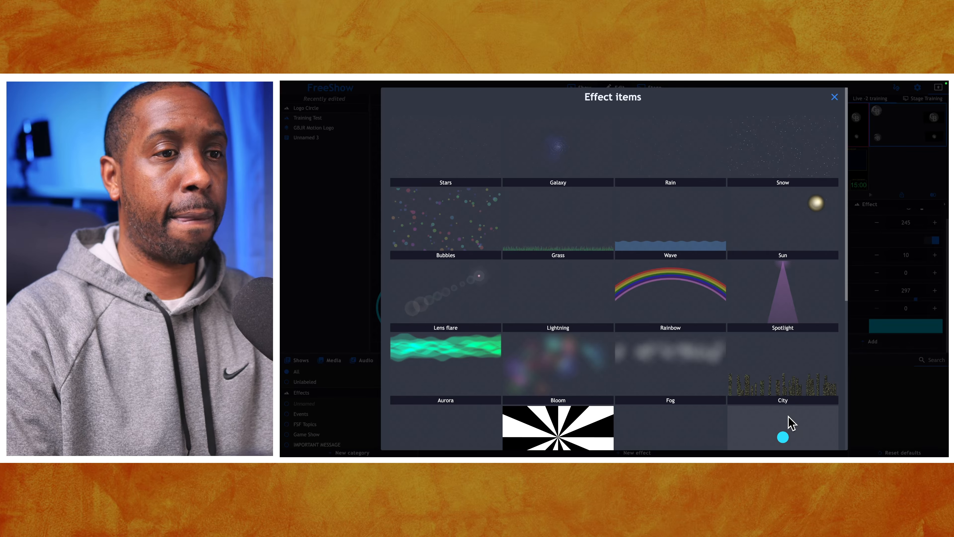
pyautogui.click(791, 423)
pyautogui.moveTo(547, 238); pyautogui.dragTo(404, 307)
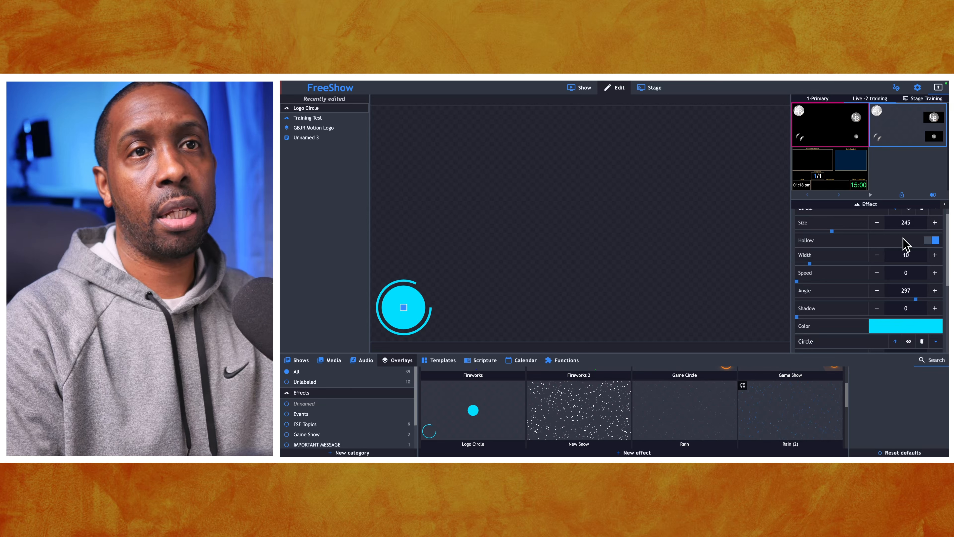
# - Set the outer ring's size to 258 and the inner circle's size to 235
pyautogui.click(834, 232)
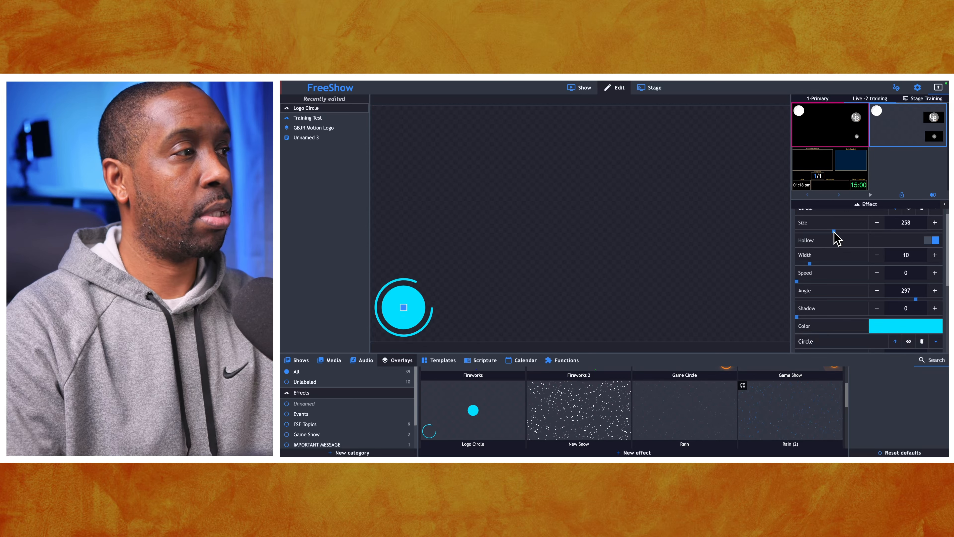
pyautogui.scroll(-5, 823, 286)
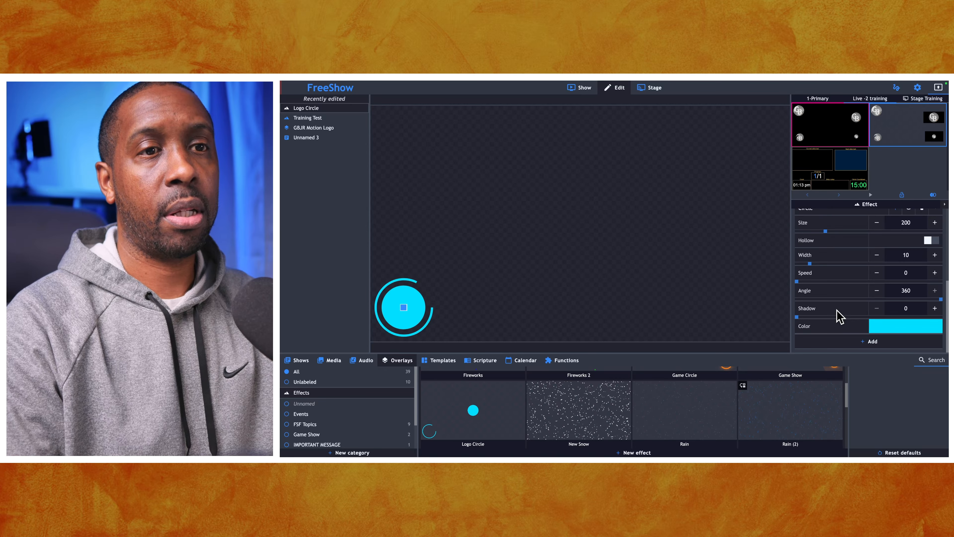
pyautogui.scroll(1, 847, 278)
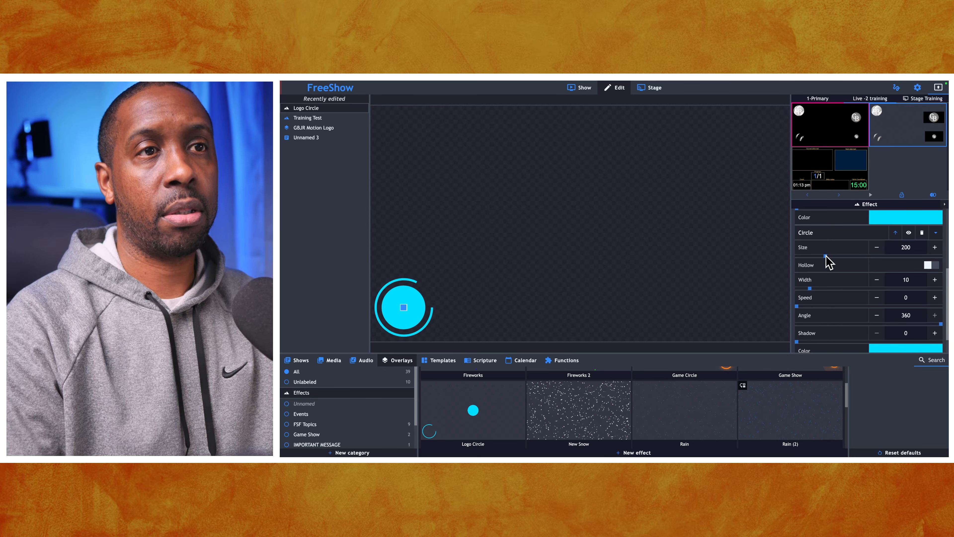
pyautogui.click(826, 256)
pyautogui.moveTo(826, 257); pyautogui.dragTo(831, 262)
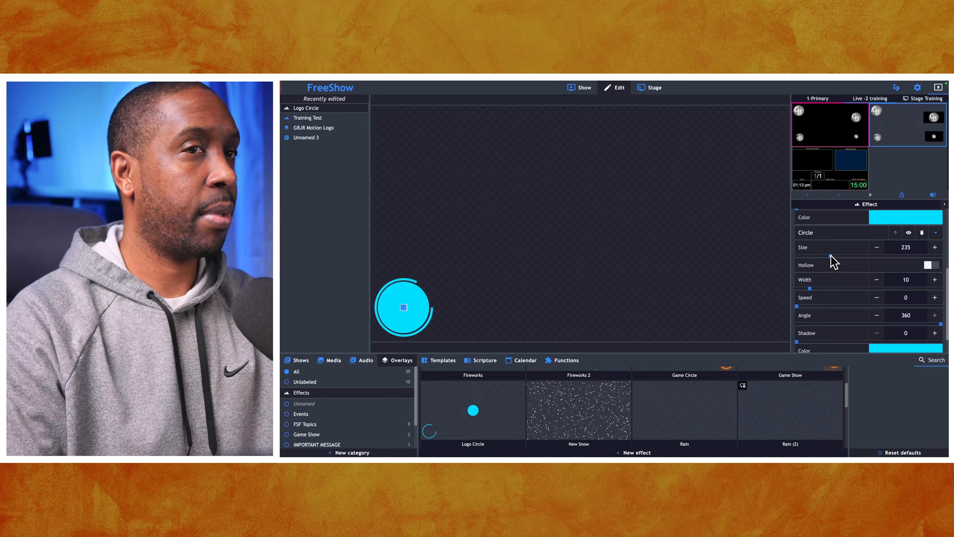
pyautogui.moveTo(831, 256); pyautogui.dragTo(831, 256)
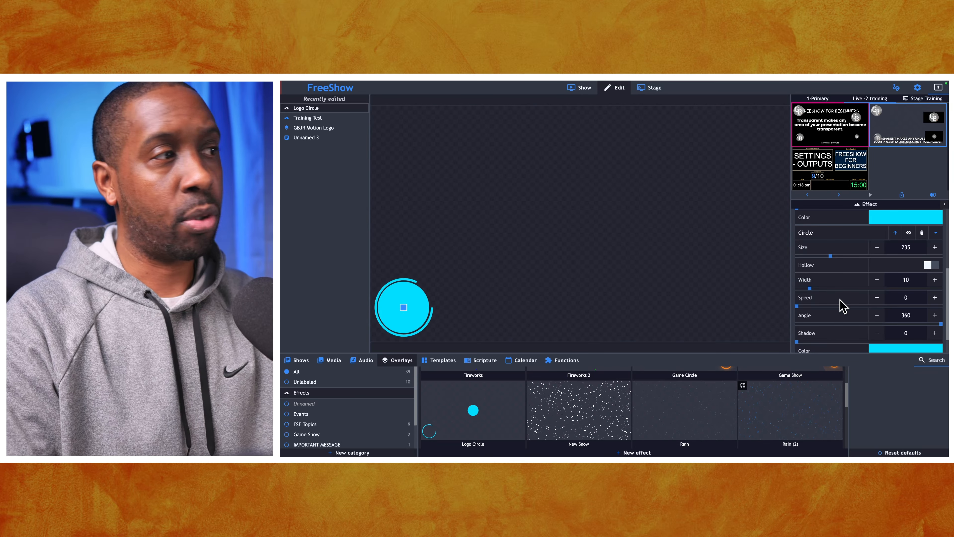
# - Make the inner circle hollow and set its size to 229
pyautogui.scroll(-1, 864, 320)
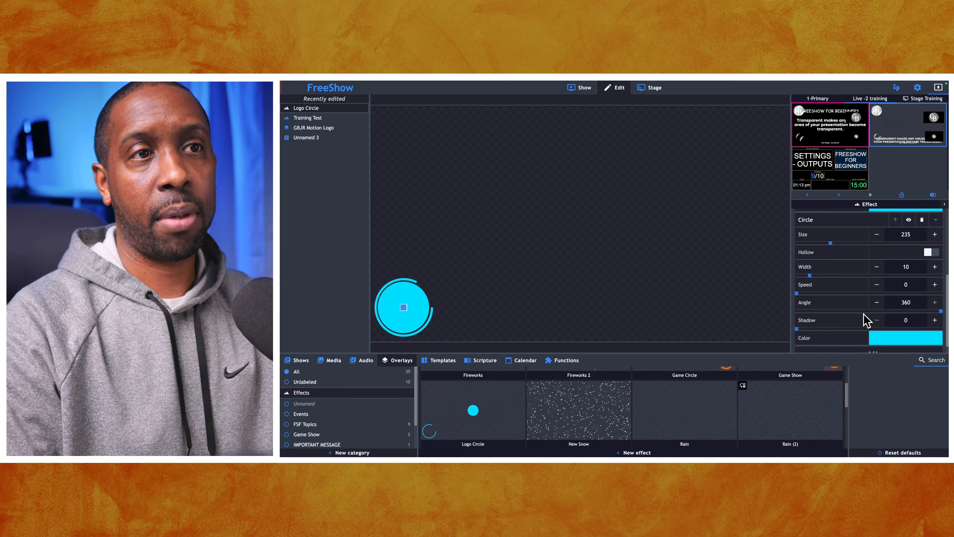
pyautogui.scroll(-1, 865, 320)
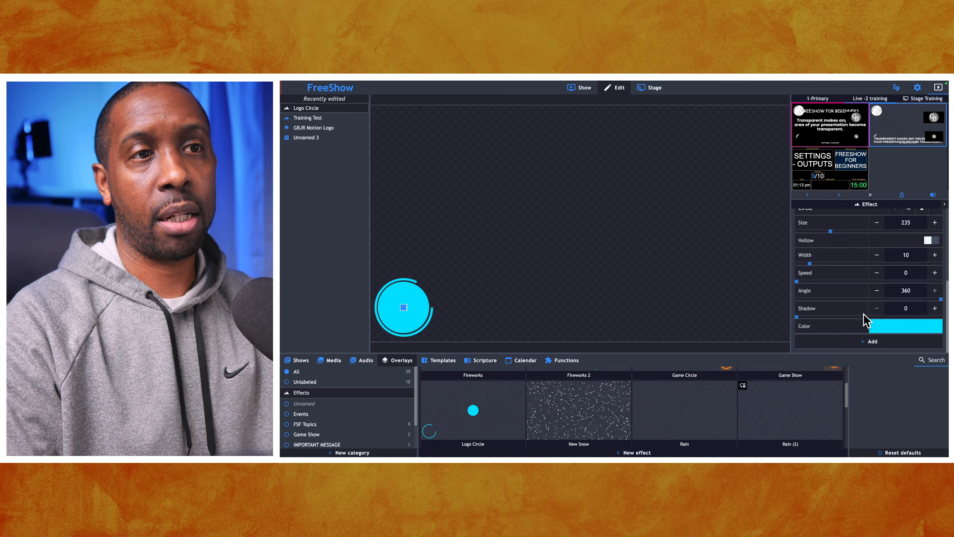
pyautogui.click(928, 243)
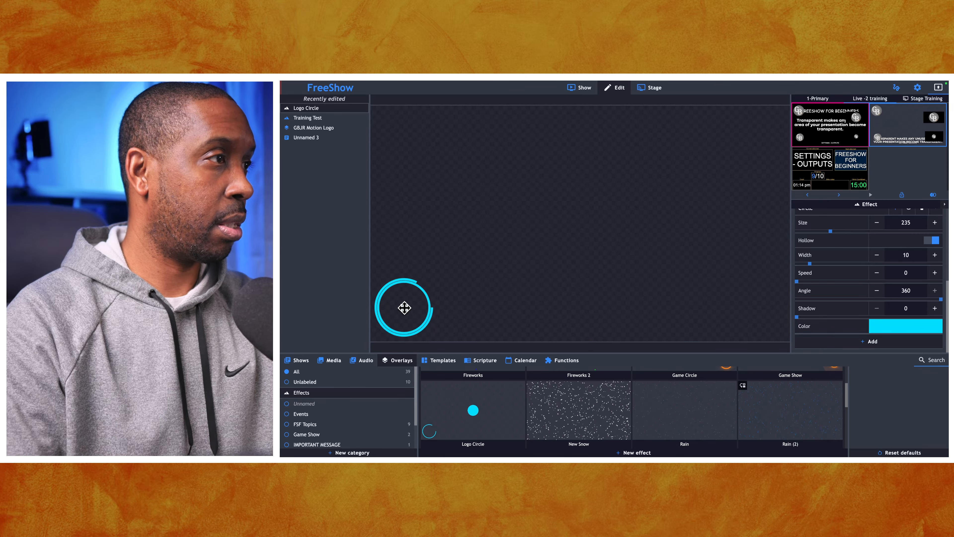
pyautogui.click(829, 232)
pyautogui.moveTo(829, 232); pyautogui.dragTo(830, 233)
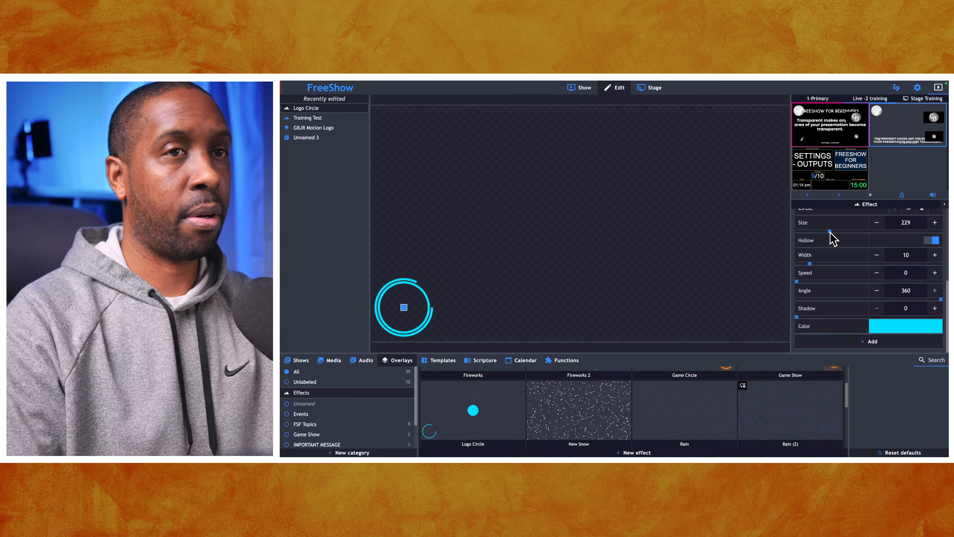
# - Apply the orange-yellow gradient preset as the inner ring's color
pyautogui.click(881, 327)
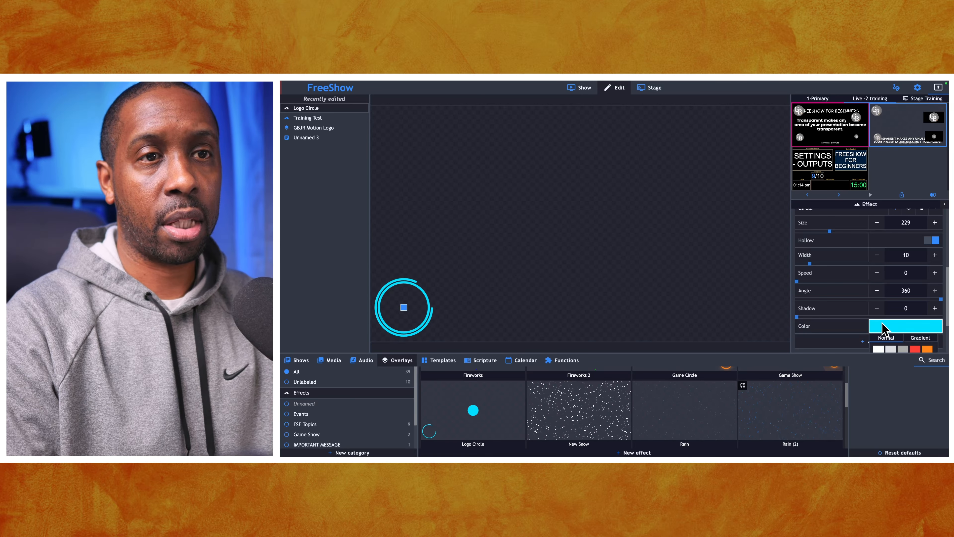
pyautogui.scroll(-2, 895, 332)
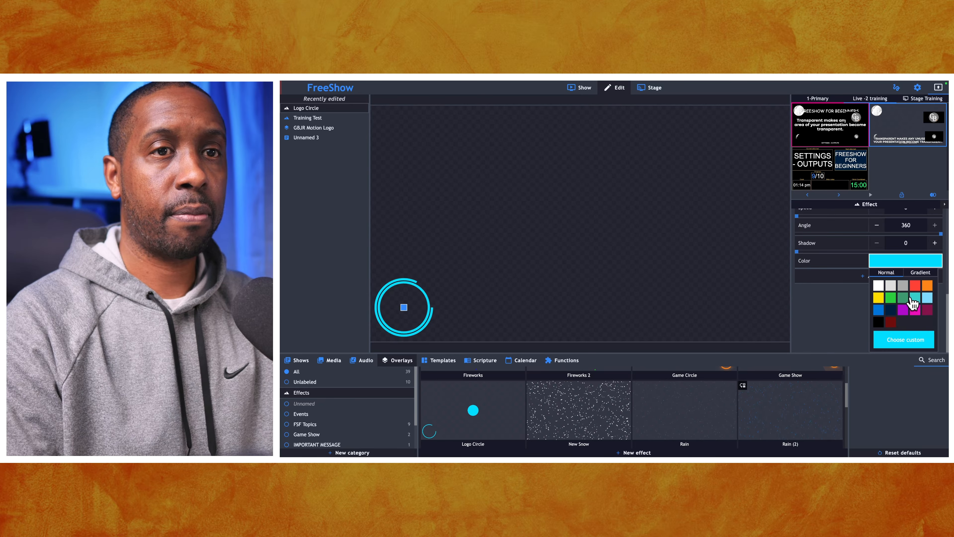
pyautogui.click(920, 272)
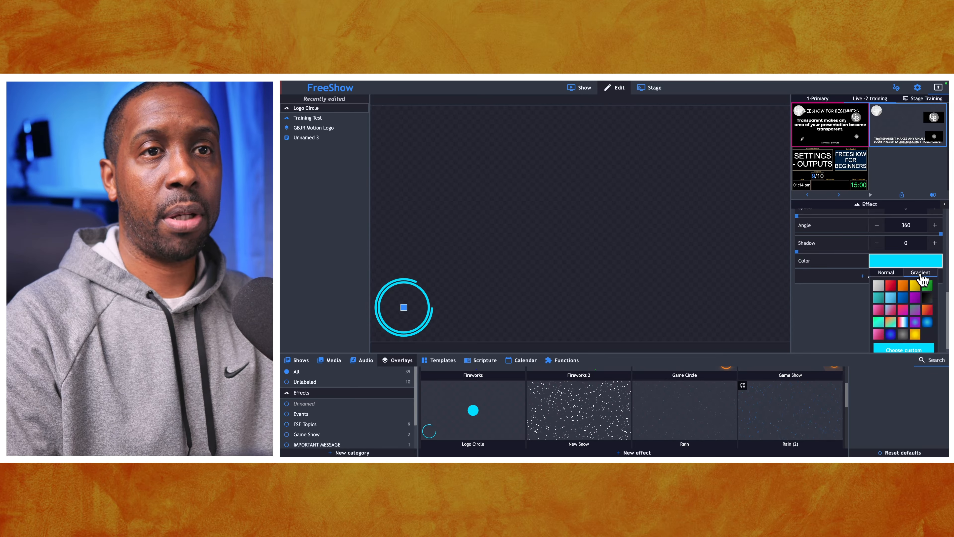
pyautogui.click(915, 334)
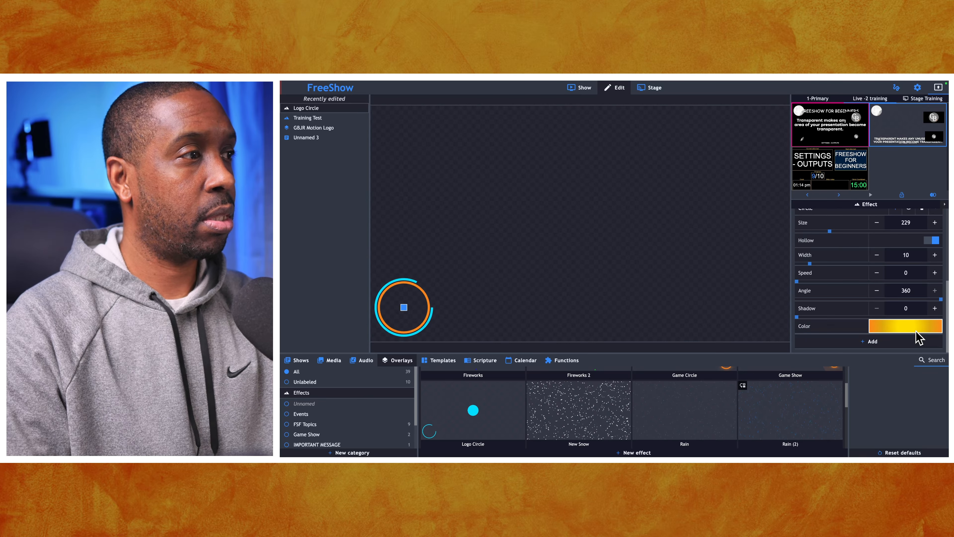
# - Give the inner ring the red-white-blue gradient, customized with orange as its first color stop and yellow as its second
pyautogui.click(912, 327)
pyautogui.click(891, 341)
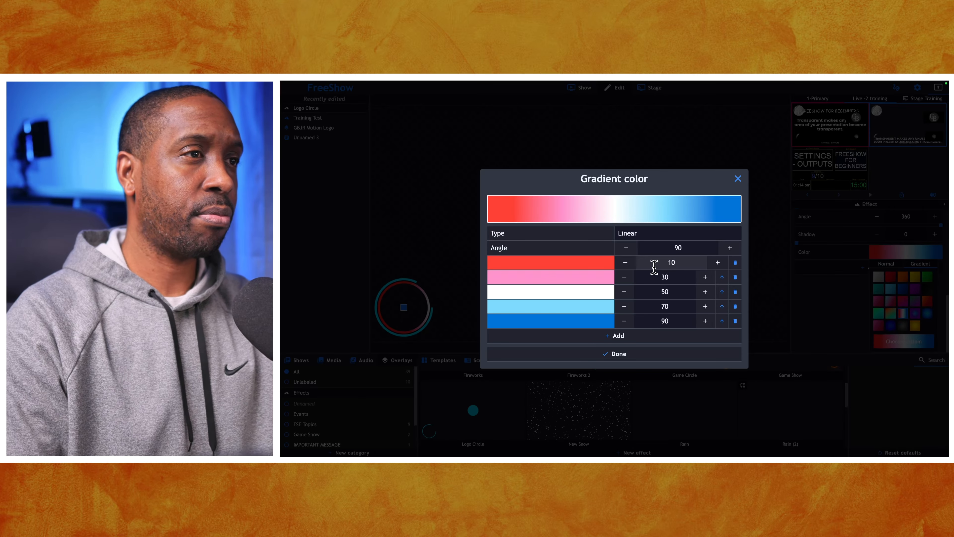
pyautogui.click(571, 264)
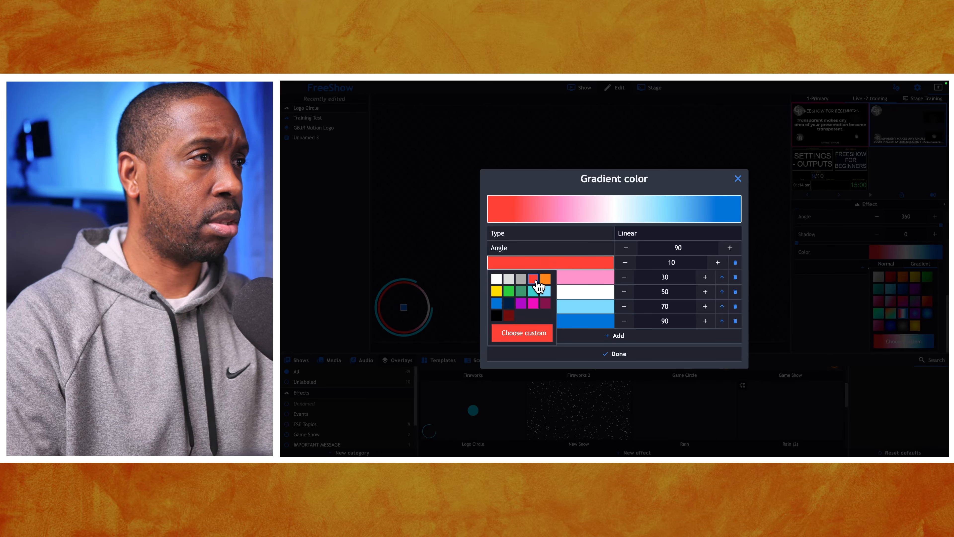
pyautogui.click(545, 278)
pyautogui.click(564, 279)
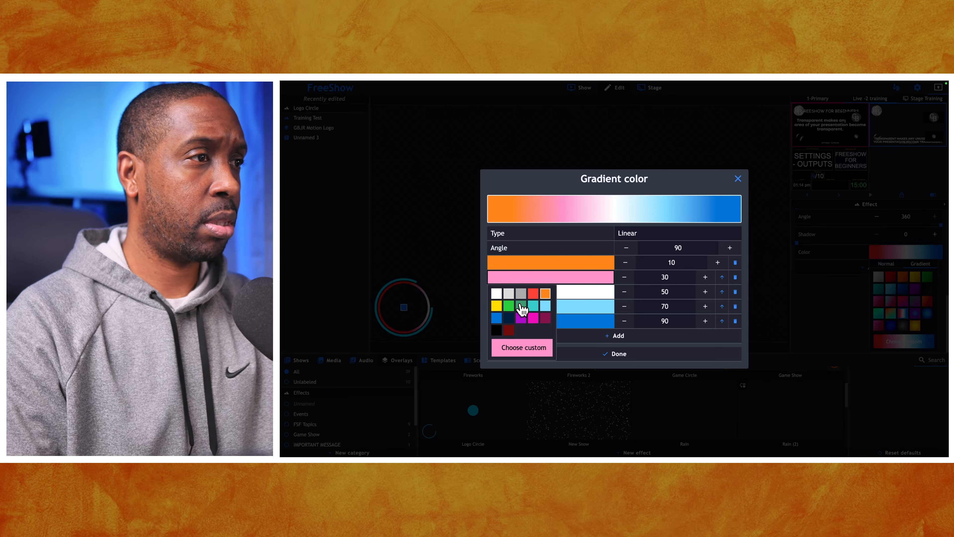
pyautogui.click(495, 304)
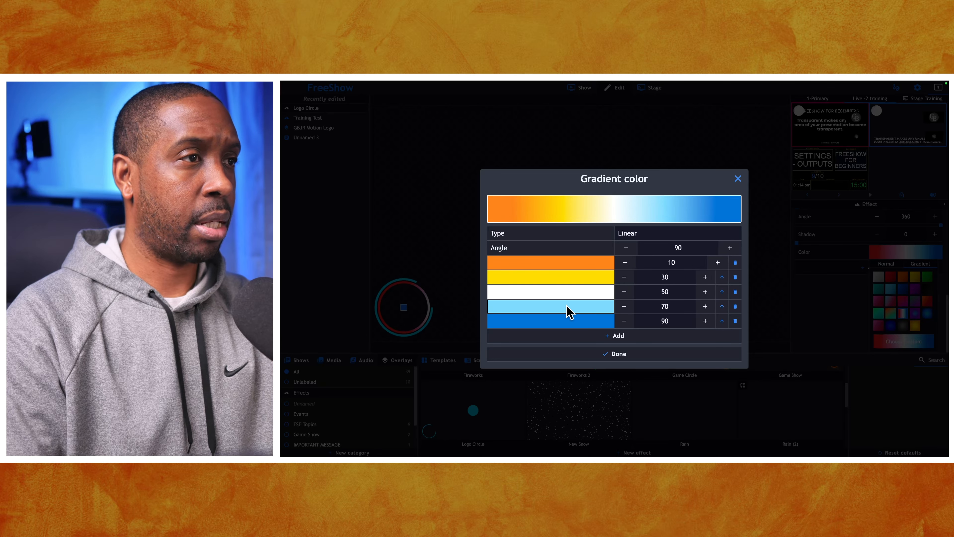
pyautogui.click(610, 357)
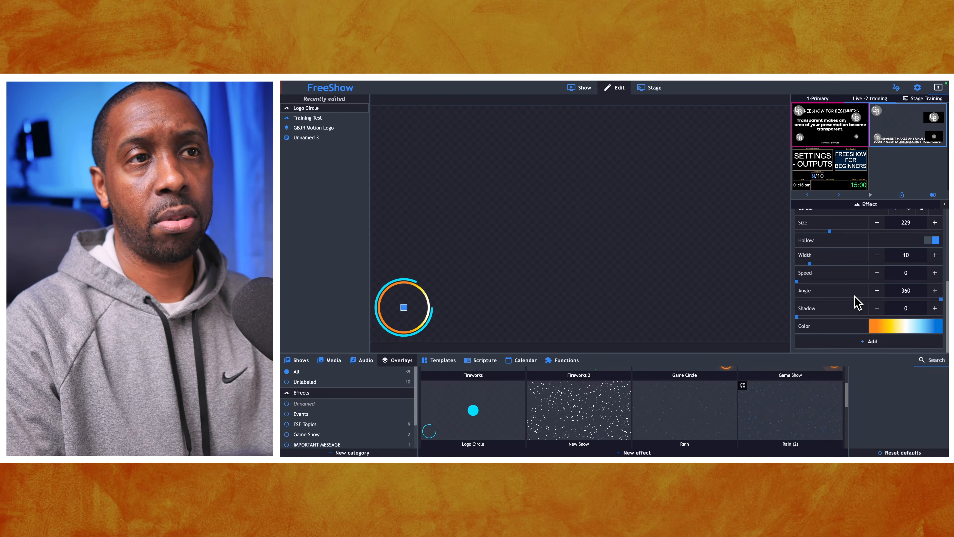
# - Set the outer ring's speed to 1 and the inner ring's speed to 5
pyautogui.moveTo(797, 281); pyautogui.dragTo(855, 278)
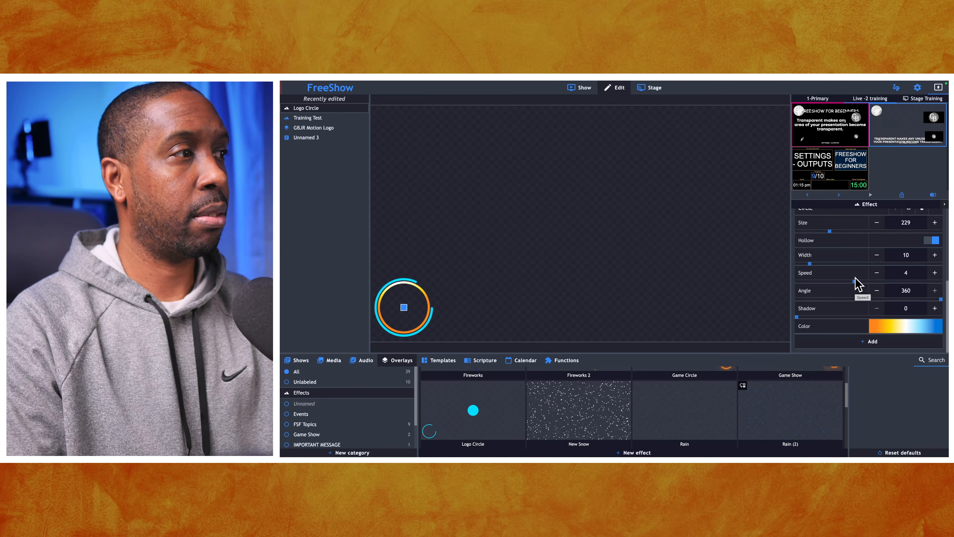
pyautogui.scroll(1, 841, 268)
pyautogui.scroll(3, 841, 268)
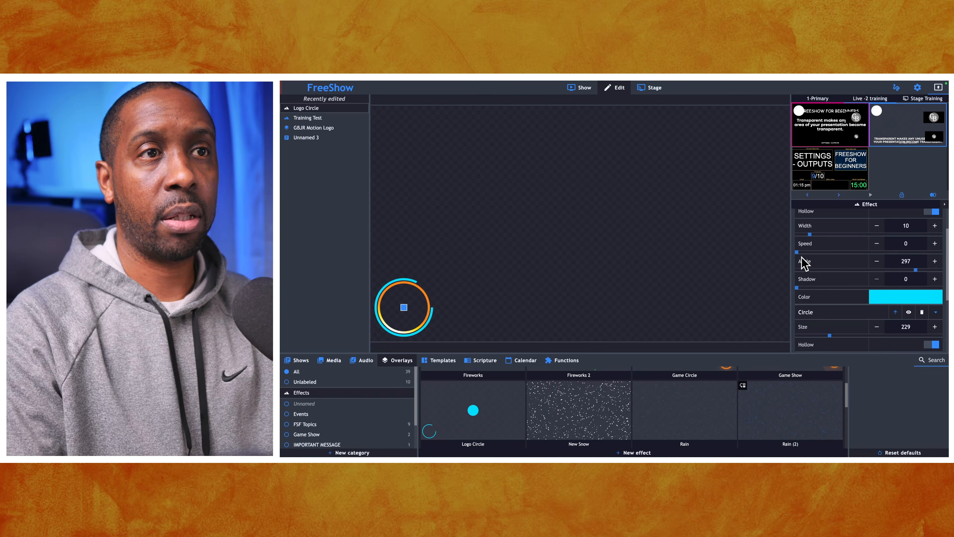
pyautogui.moveTo(798, 252); pyautogui.dragTo(808, 254)
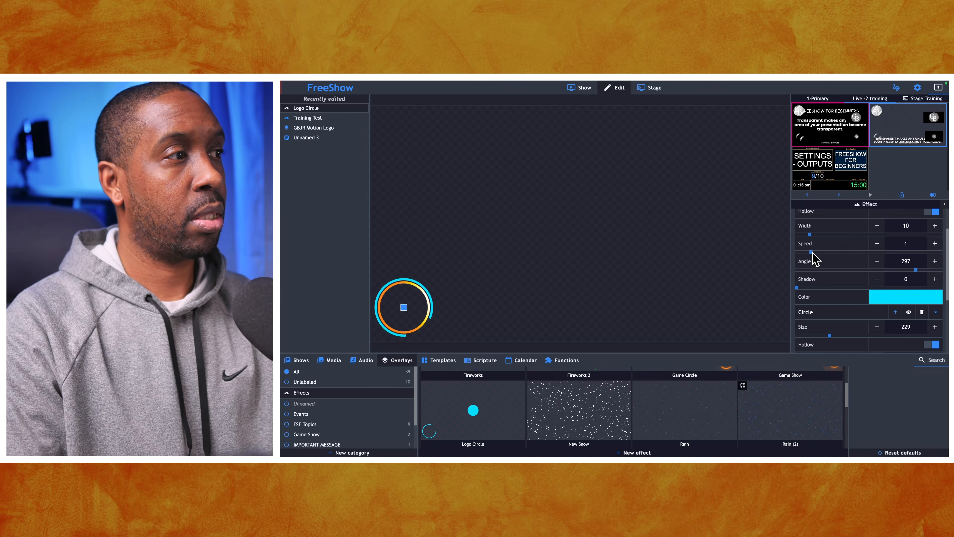
pyautogui.scroll(-4, 816, 302)
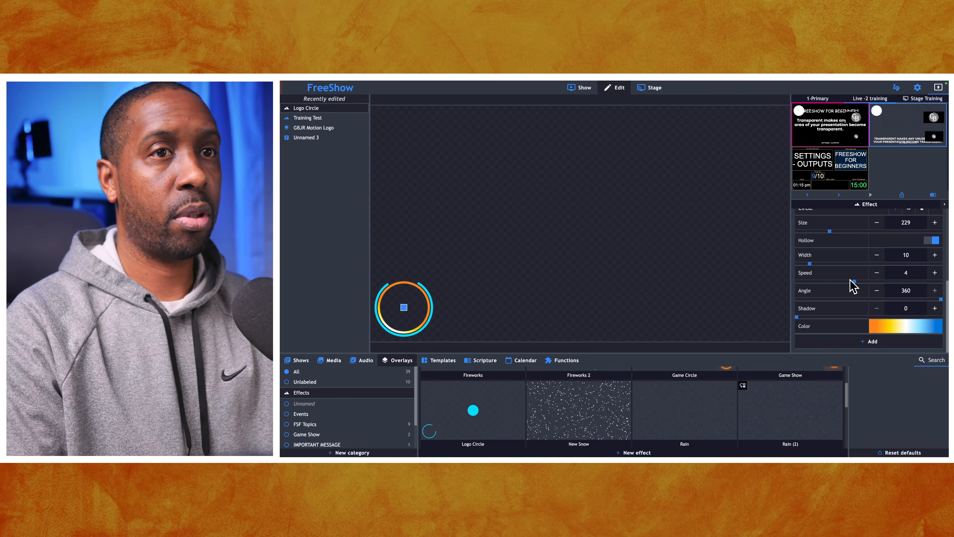
pyautogui.moveTo(854, 283); pyautogui.dragTo(867, 286)
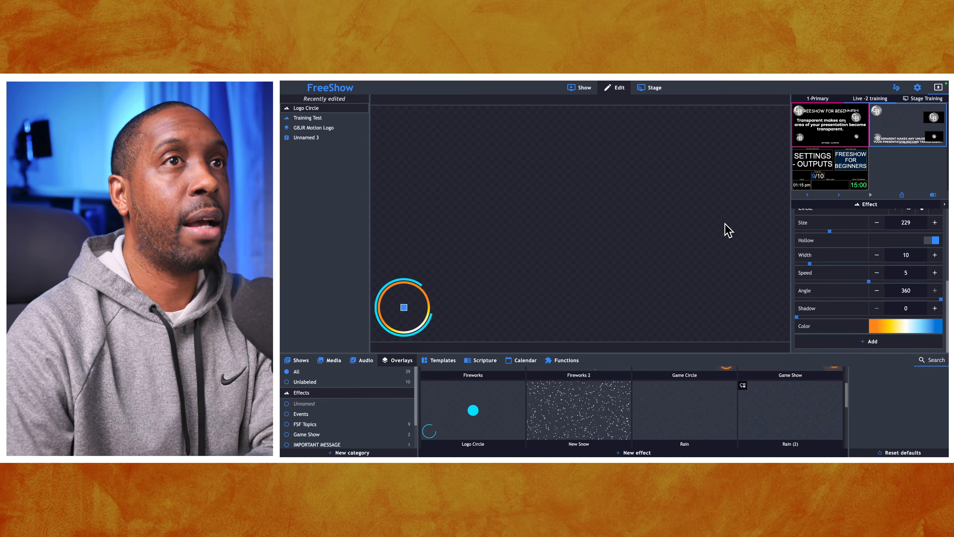
# - Return to the show view and clear everything from the outputs
pyautogui.click(585, 92)
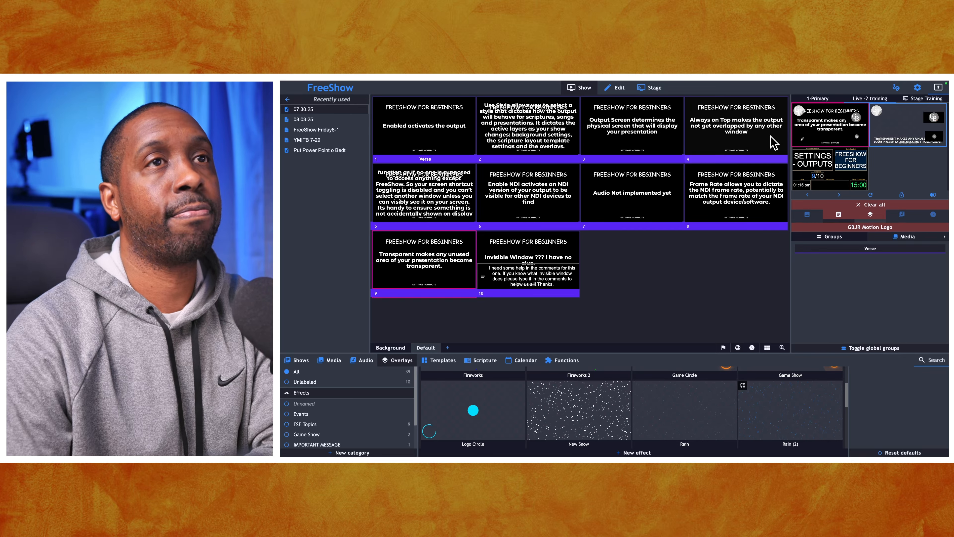
pyautogui.click(864, 206)
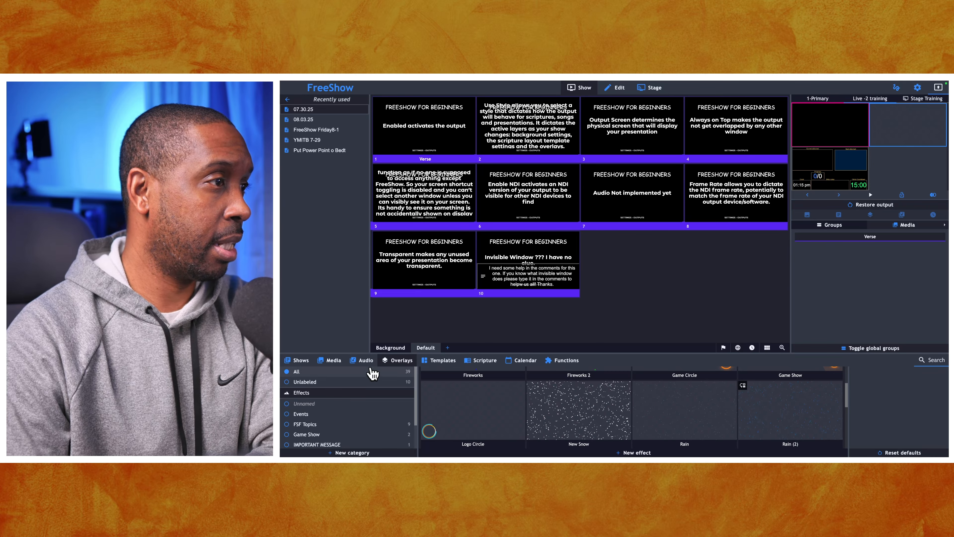
# - Create a new overlay category named Logos
pyautogui.scroll(-1, 330, 422)
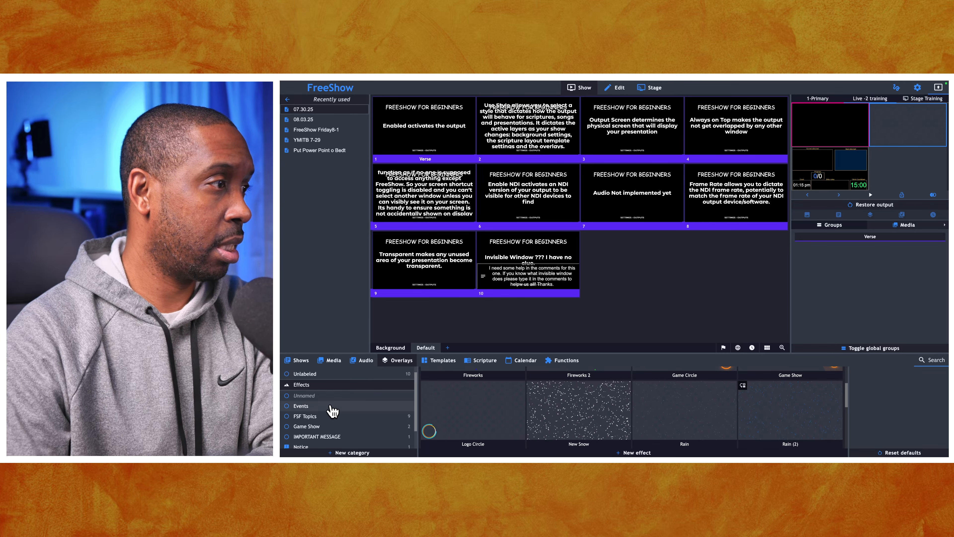
pyautogui.scroll(1, 331, 411)
pyautogui.scroll(-3, 321, 426)
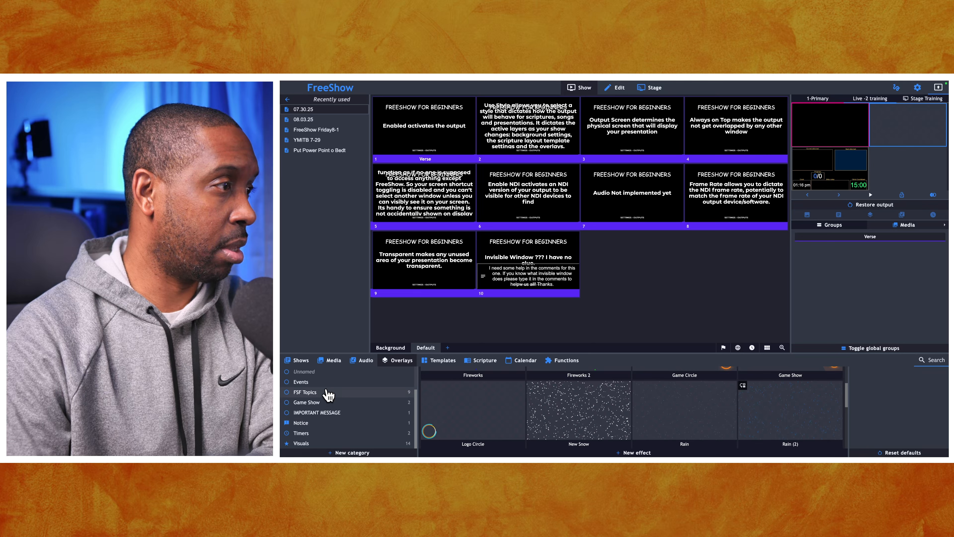
pyautogui.click(340, 453)
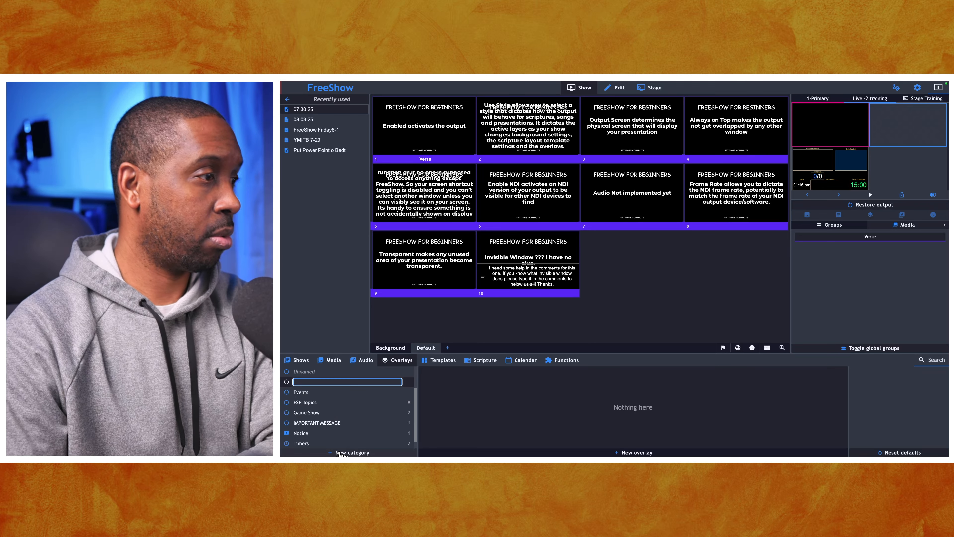
pyautogui.press('Return')
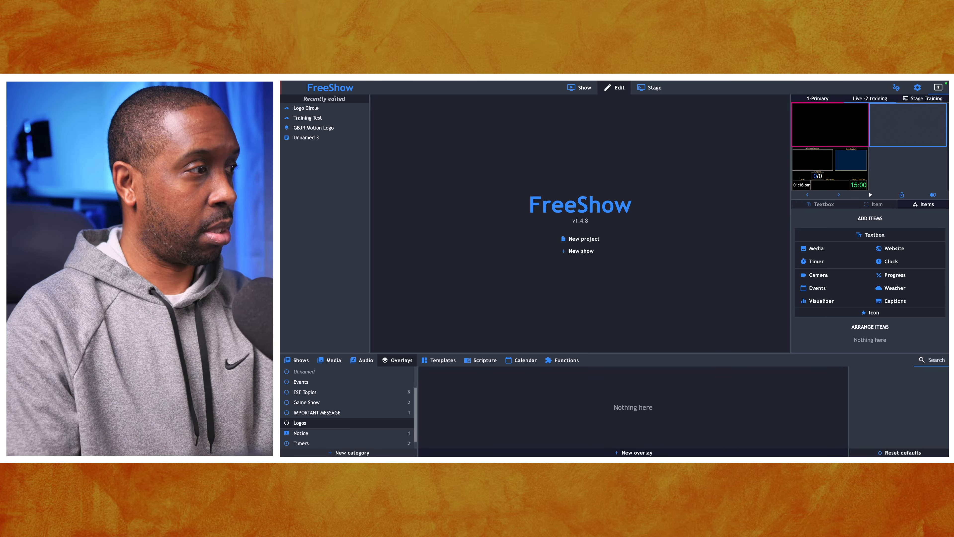
# - Add a new overlay named GBJR to the Logos category
pyautogui.click(625, 453)
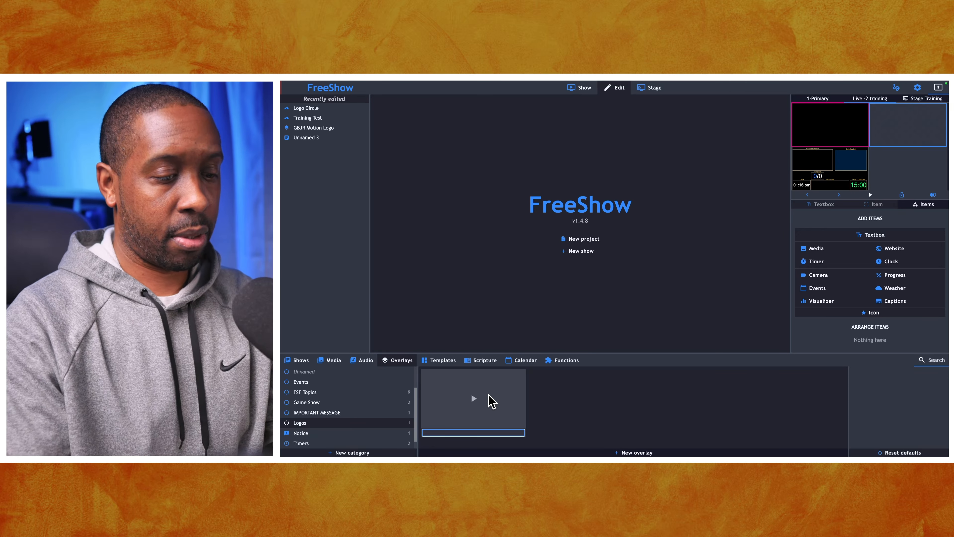
pyautogui.write('GBJR')
pyautogui.press('Return')
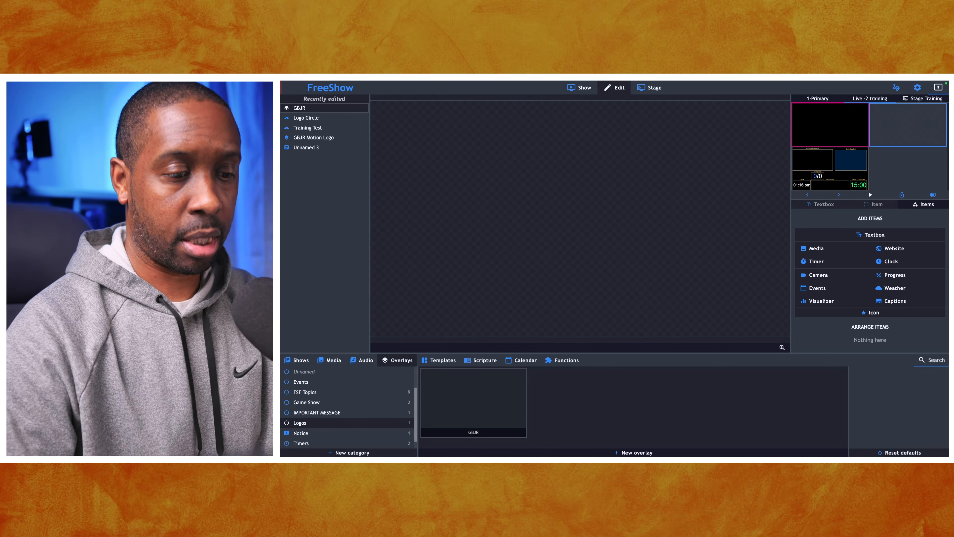
pyautogui.moveTo(703, 456); pyautogui.dragTo(508, 282)
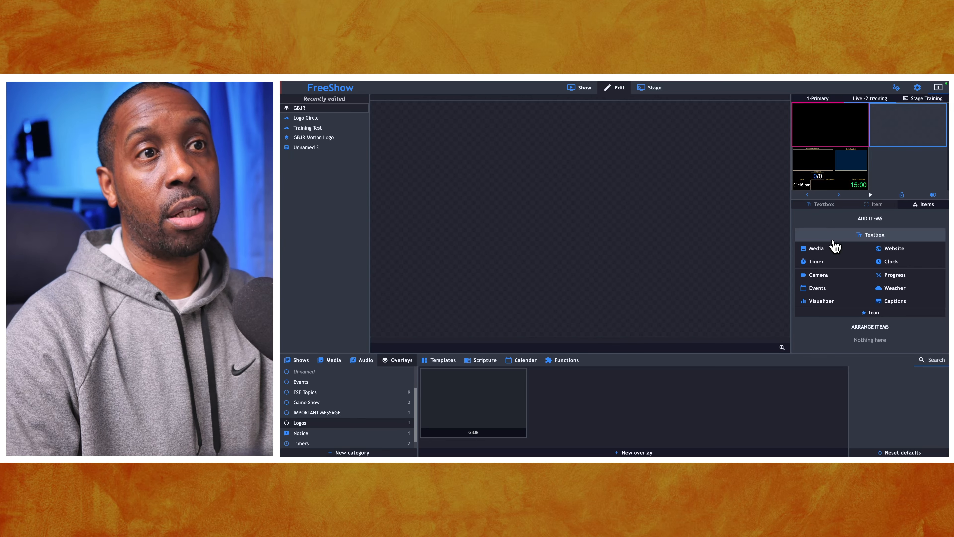
# - Add the orange logo PNG from Documents as a media item in the GBJR overlay and shrink it into the slide's lower-left corner
pyautogui.click(816, 249)
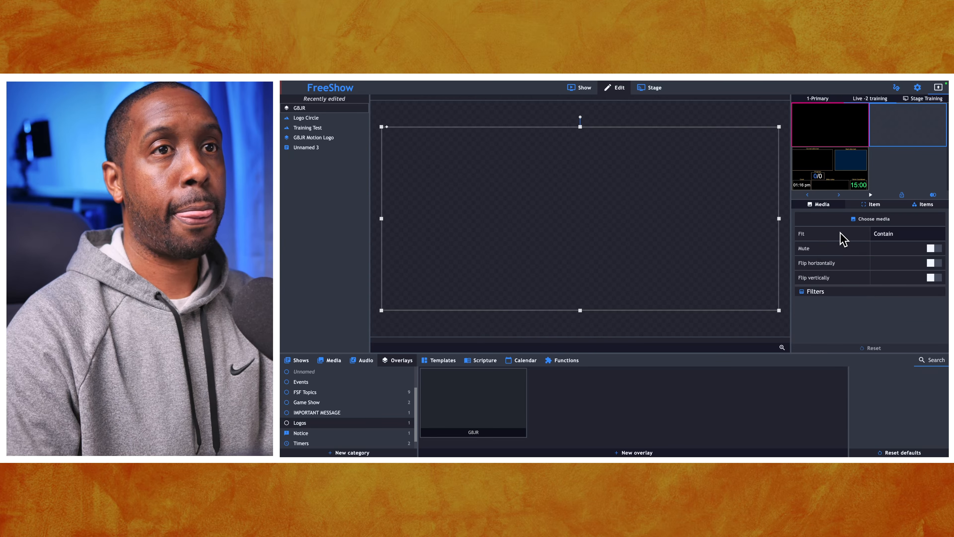
pyautogui.click(850, 221)
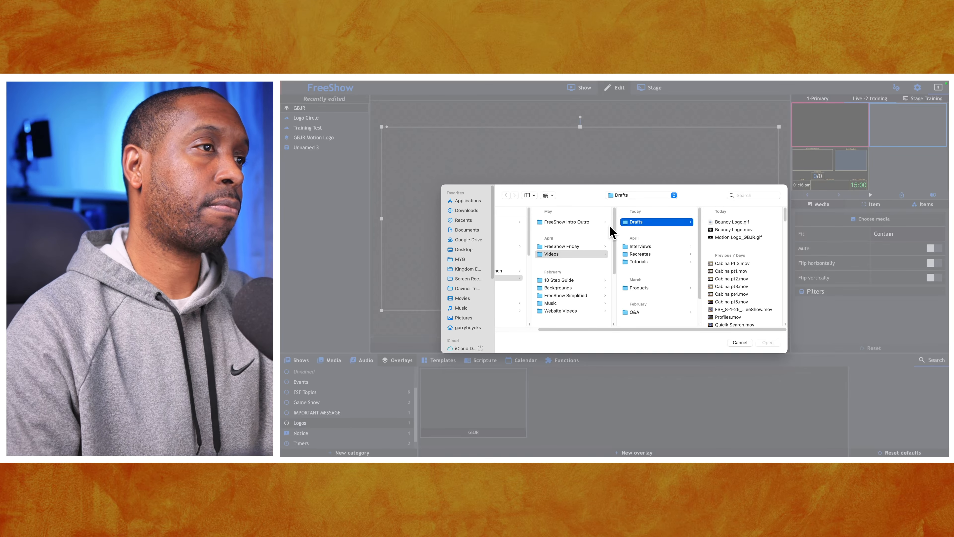
pyautogui.click(467, 229)
pyautogui.click(526, 261)
pyautogui.click(614, 270)
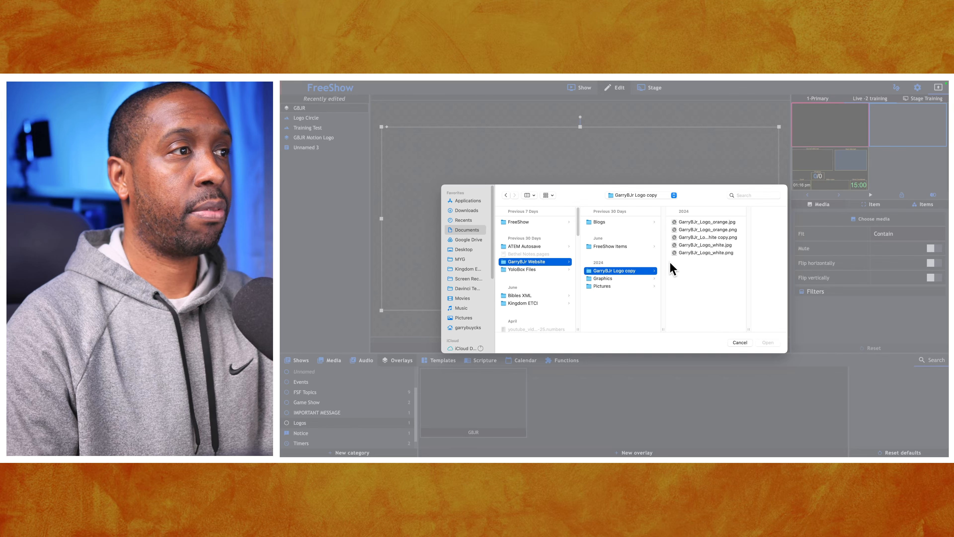
pyautogui.click(705, 229)
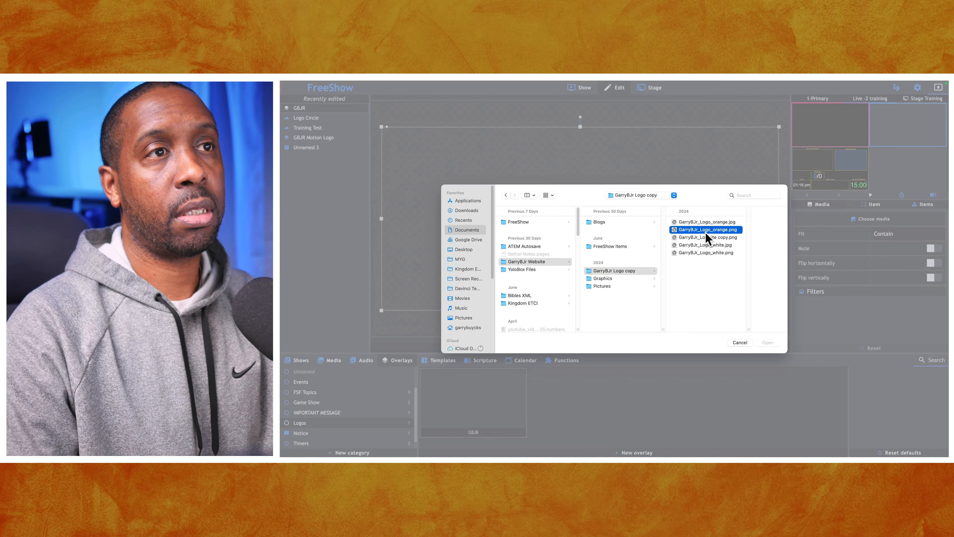
pyautogui.click(774, 343)
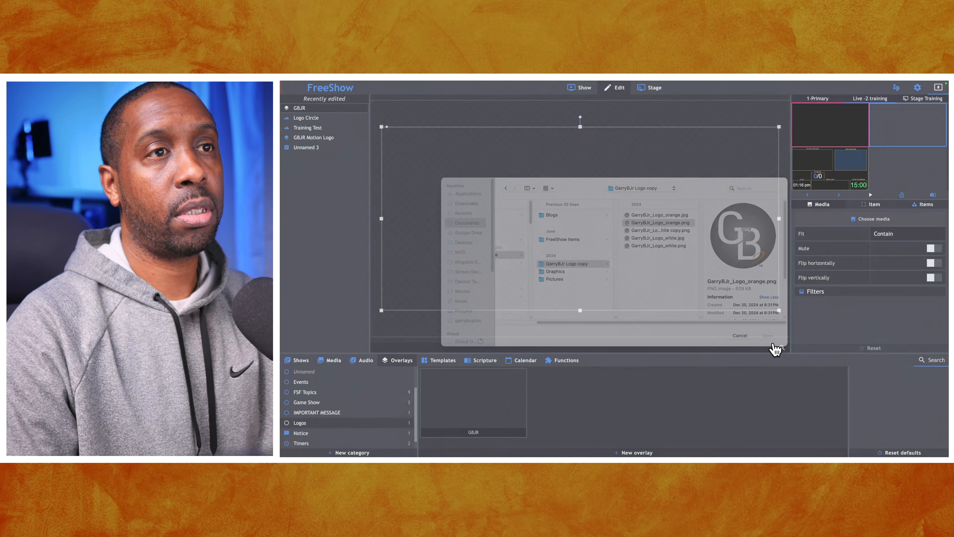
pyautogui.moveTo(780, 127); pyautogui.dragTo(430, 267)
pyautogui.moveTo(411, 303); pyautogui.dragTo(401, 317)
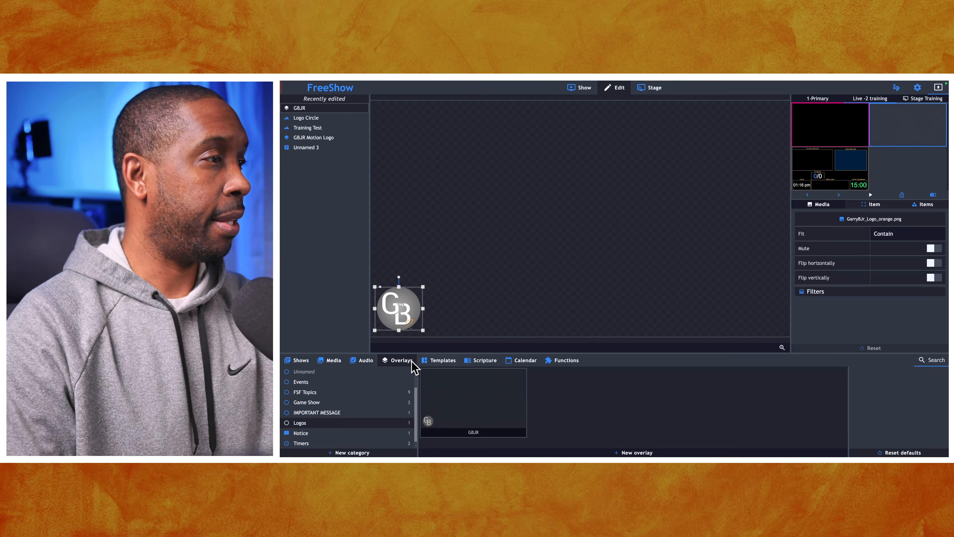
# - Send the Logo Circle effect and the GBJR overlay to the outputs together
pyautogui.scroll(2, 330, 414)
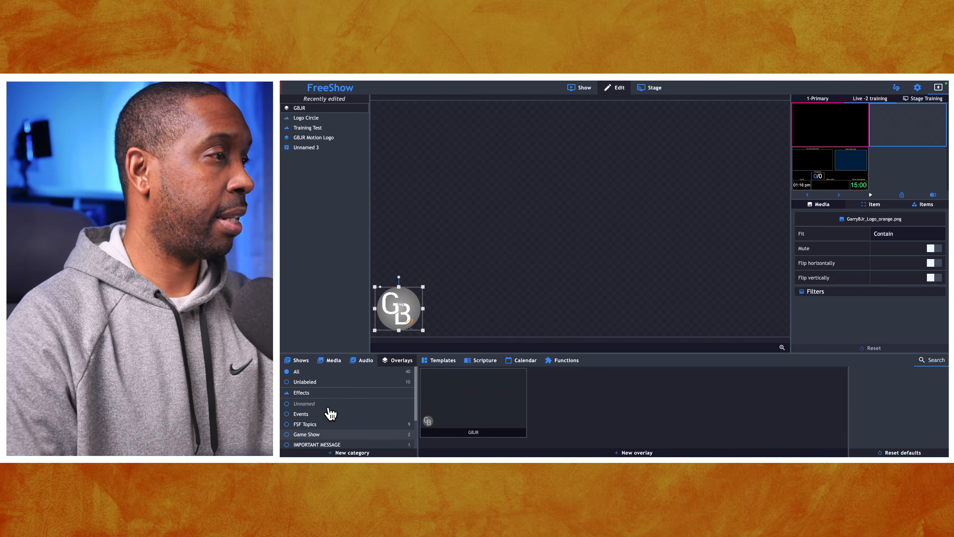
pyautogui.click(319, 393)
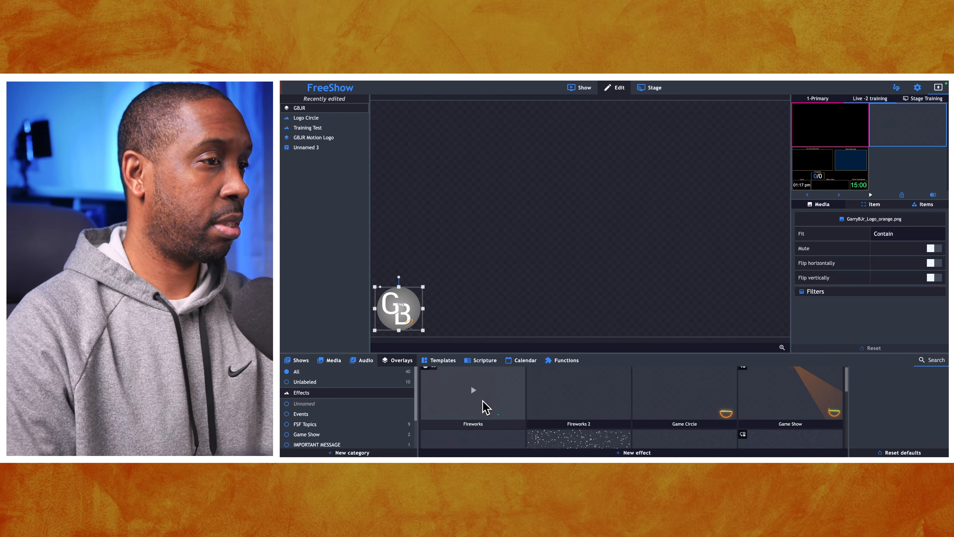
pyautogui.scroll(-3, 485, 406)
pyautogui.click(477, 376)
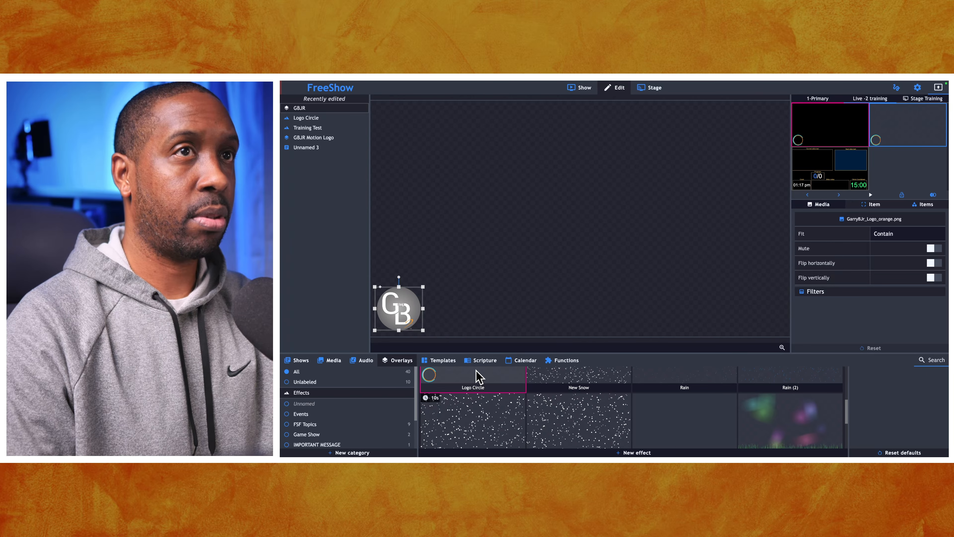
pyautogui.scroll(-1, 400, 419)
pyautogui.scroll(-1, 400, 419)
pyautogui.click(369, 412)
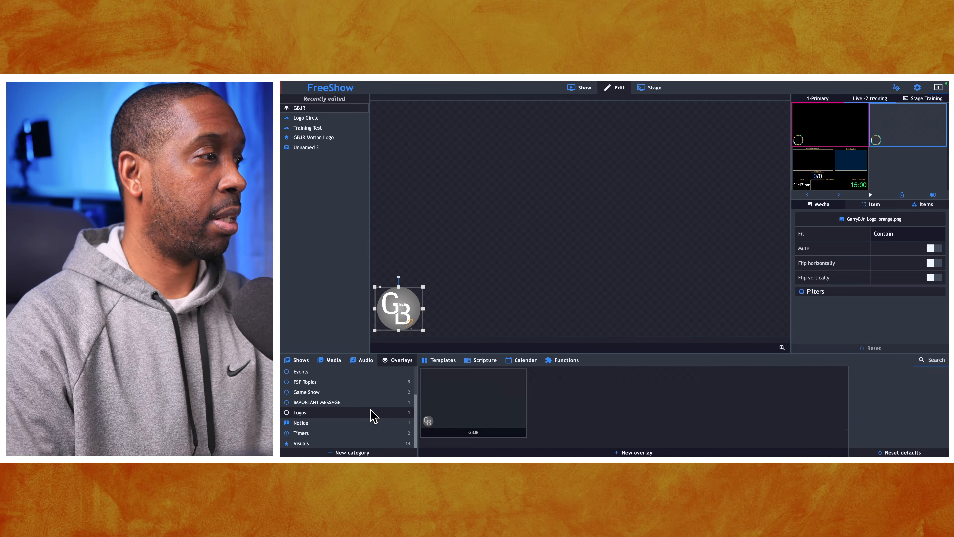
pyautogui.click(464, 406)
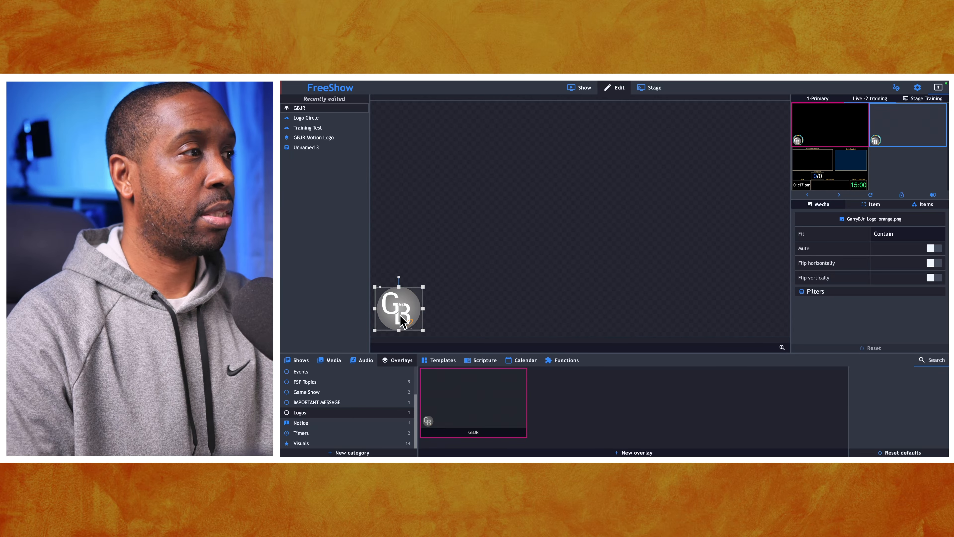
# - Nudge the logo slightly up and to the right, enlarge it a little, and refresh the output
pyautogui.moveTo(402, 311); pyautogui.dragTo(407, 307)
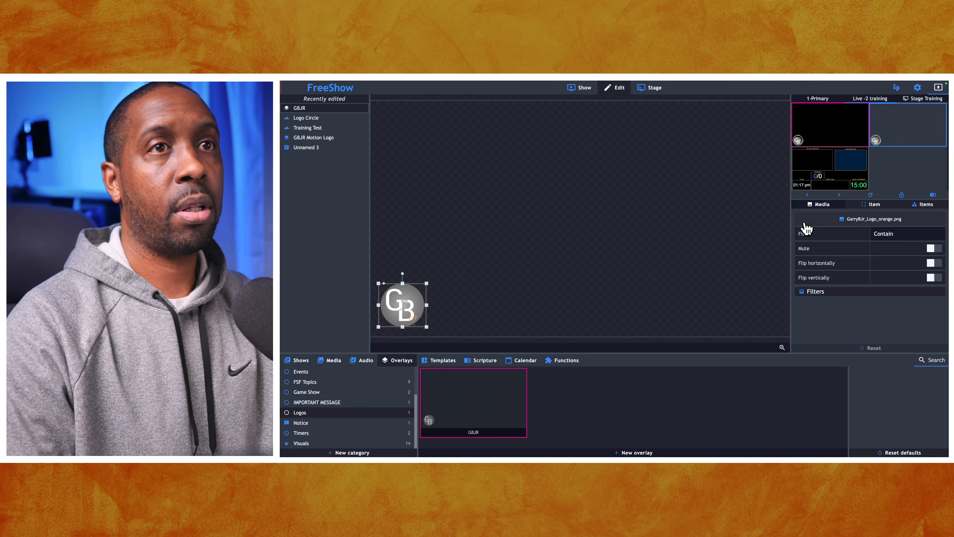
pyautogui.click(871, 195)
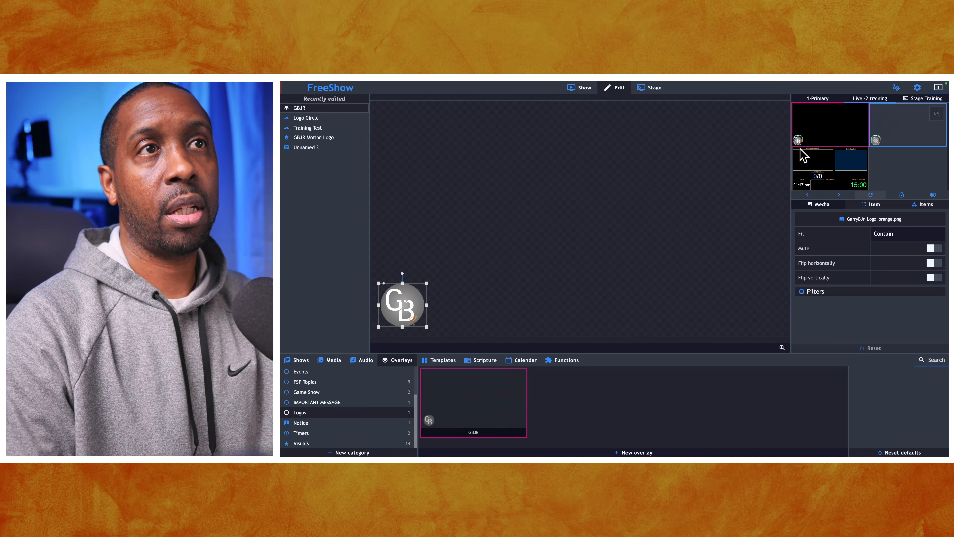
pyautogui.click(870, 204)
pyautogui.moveTo(428, 282); pyautogui.dragTo(431, 282)
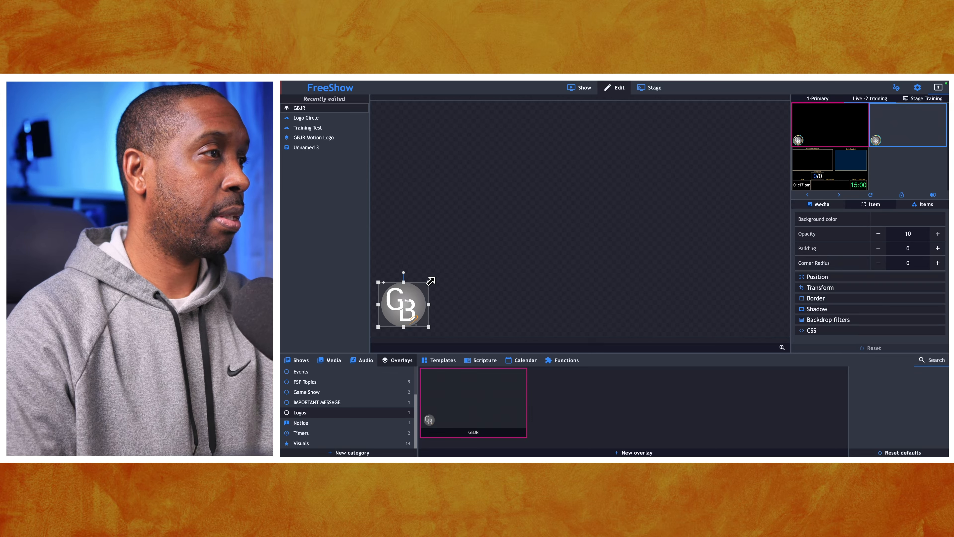
pyautogui.click(873, 196)
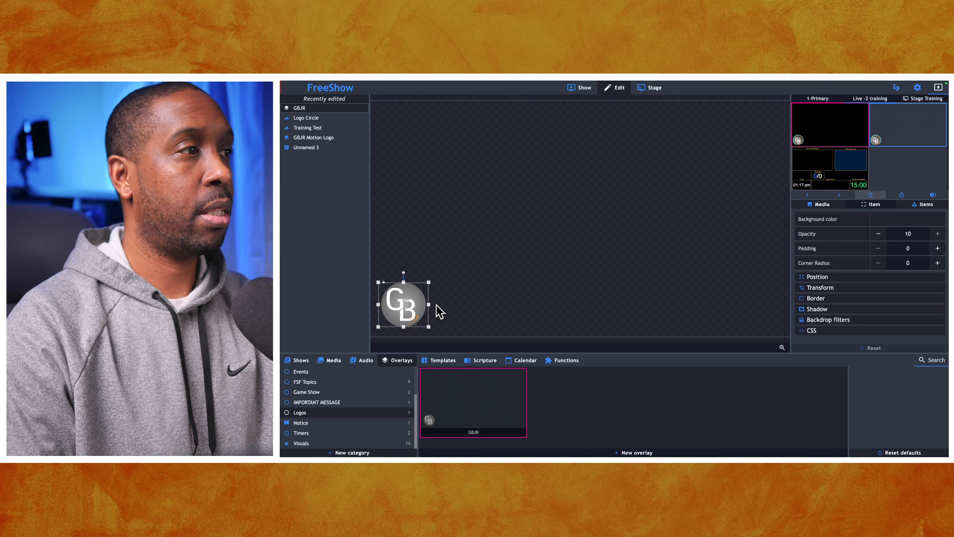
# - Enlarge the logo a bit more from its upper-right corner and check its fit inside the rings in the full-size primary output preview
pyautogui.moveTo(431, 280); pyautogui.dragTo(433, 280)
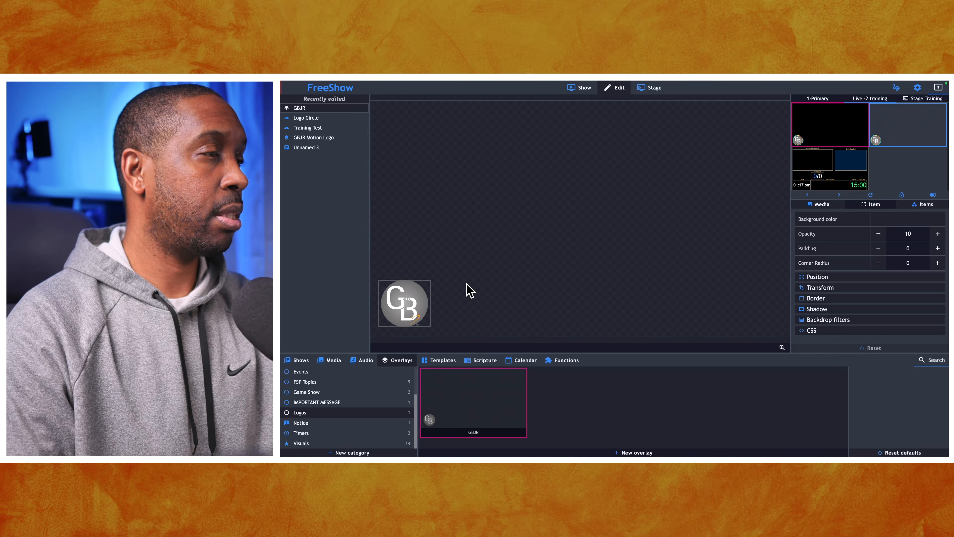
pyautogui.click(420, 305)
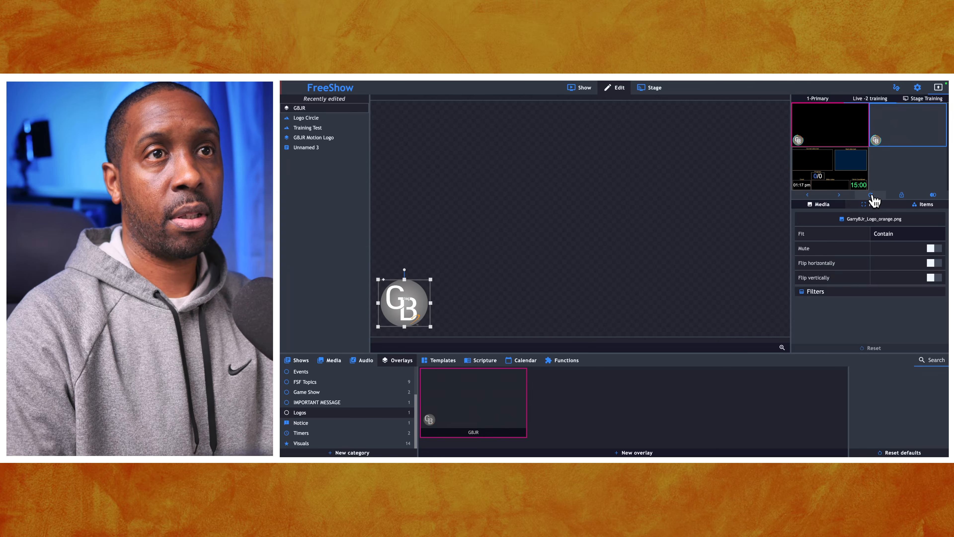
pyautogui.click(824, 138)
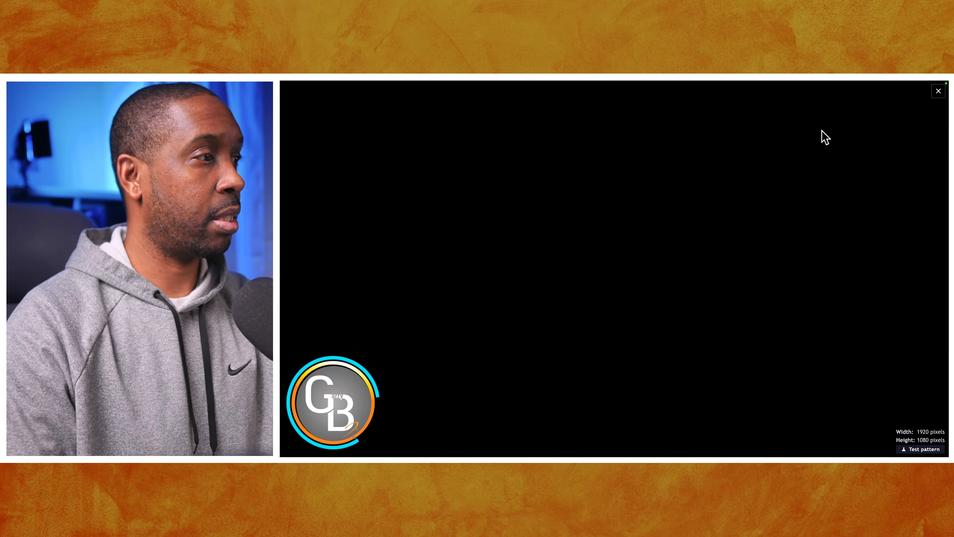
pyautogui.press('Escape')
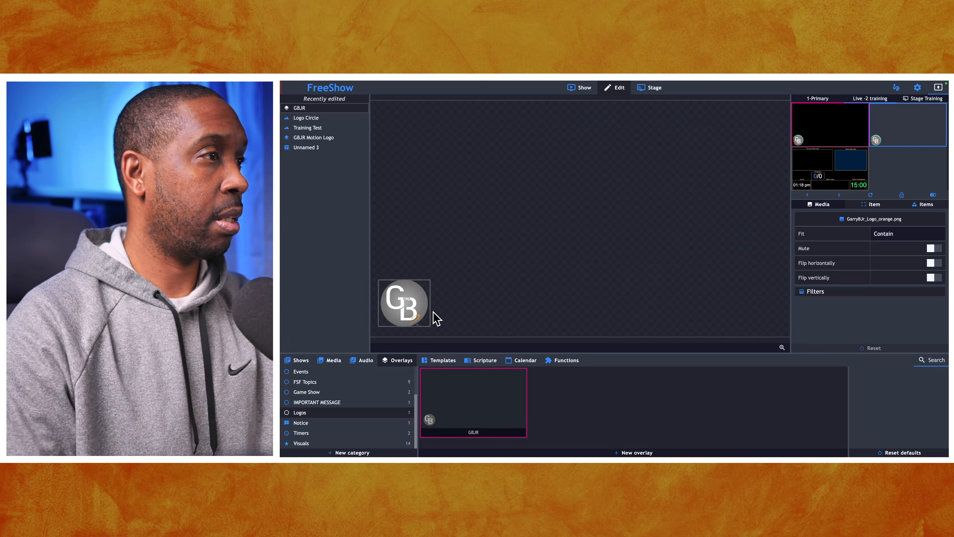
# - Extend the logo slightly from its upper-left corner and recheck its centring within the rings in the full-size primary output preview
pyautogui.click(420, 312)
pyautogui.moveTo(377, 279); pyautogui.dragTo(376, 278)
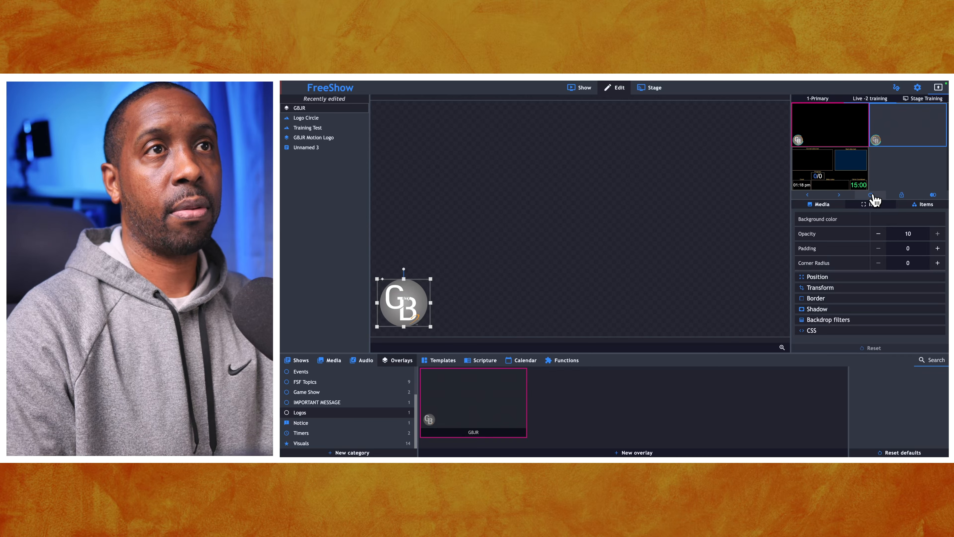
pyautogui.click(829, 124)
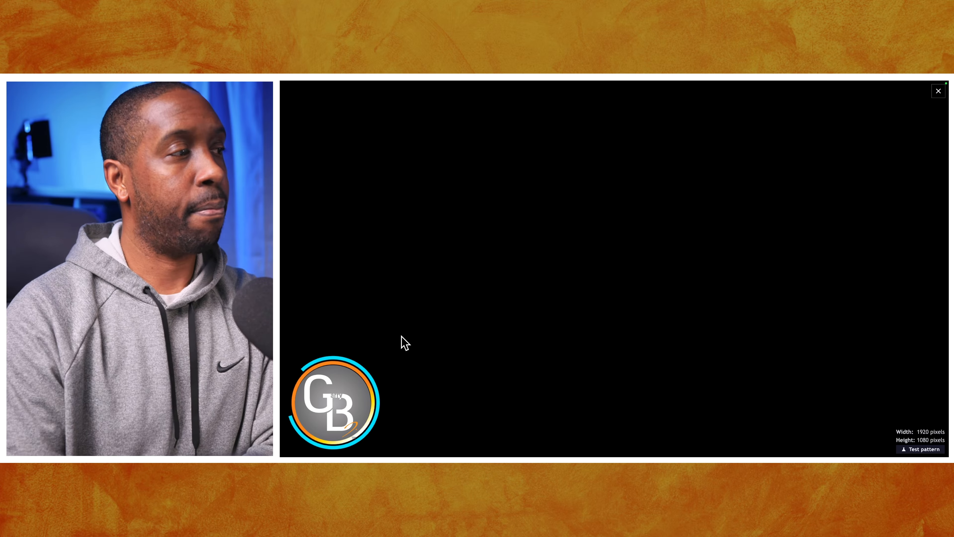
pyautogui.press('Escape')
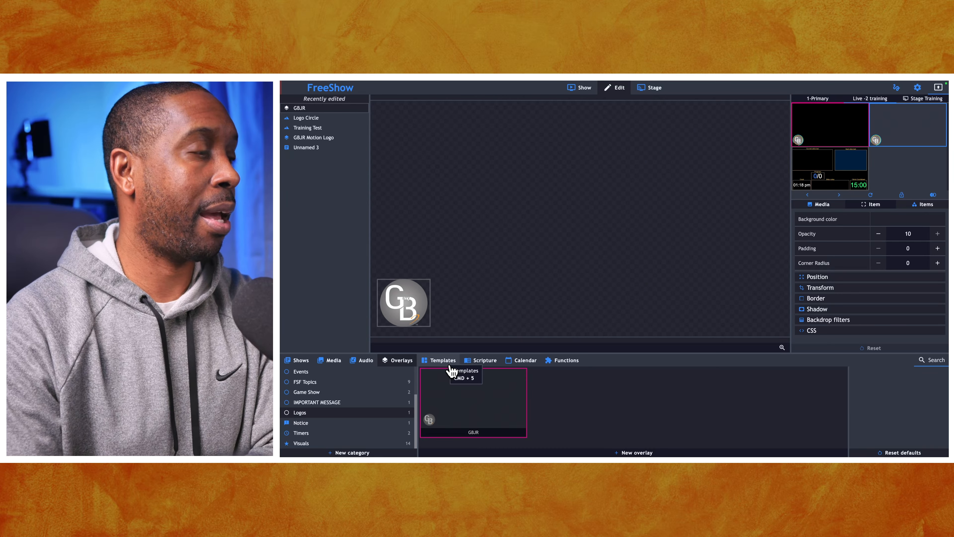
pyautogui.moveTo(460, 412)
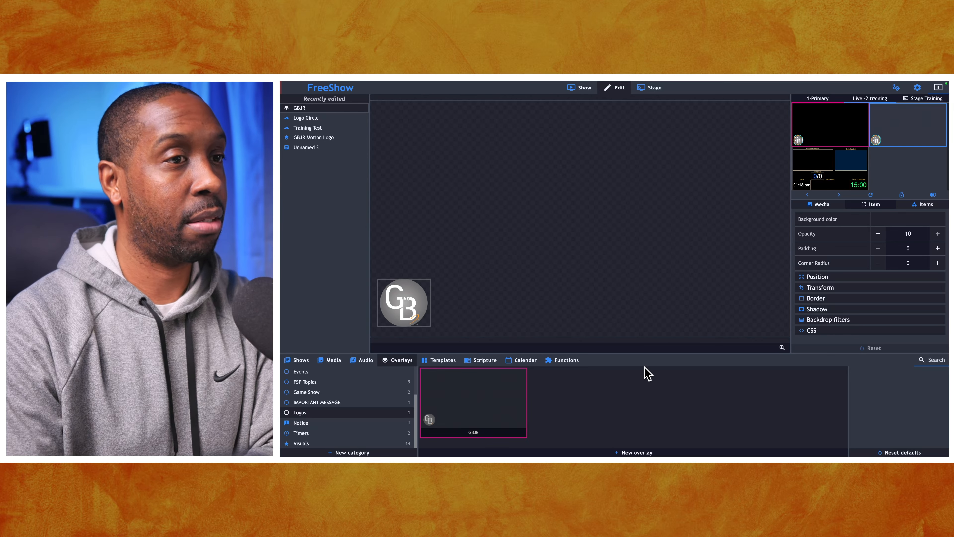
# - Create a new action named Motion Logo
pyautogui.click(568, 365)
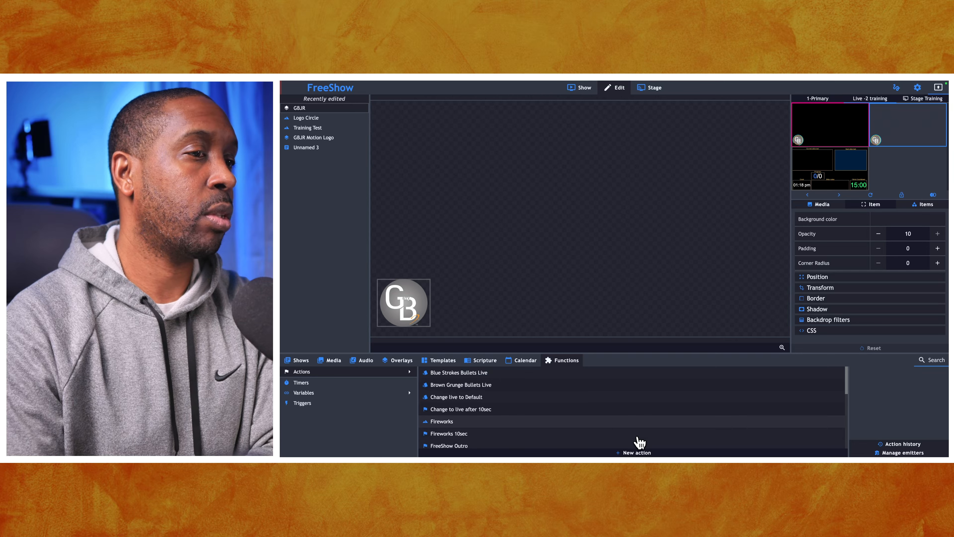
pyautogui.click(638, 453)
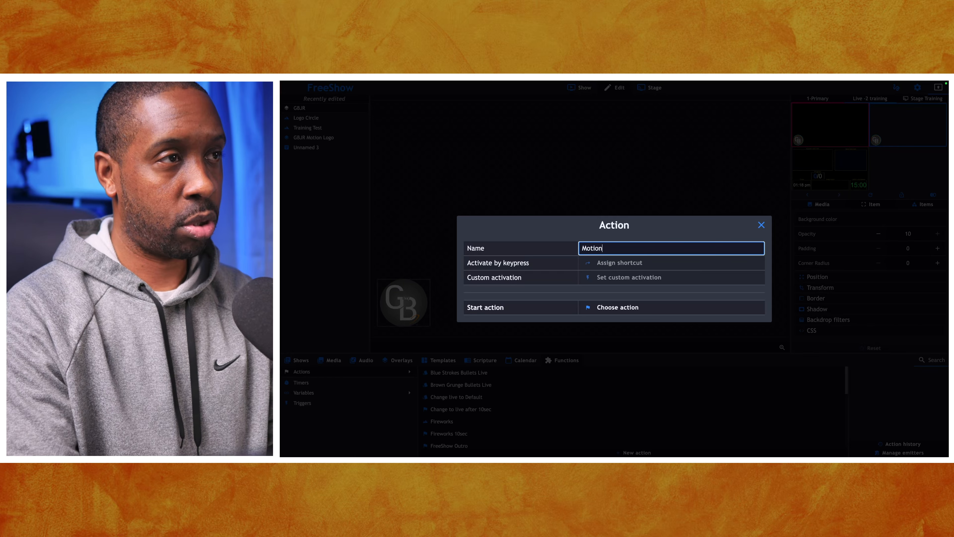
pyautogui.write('Logo')
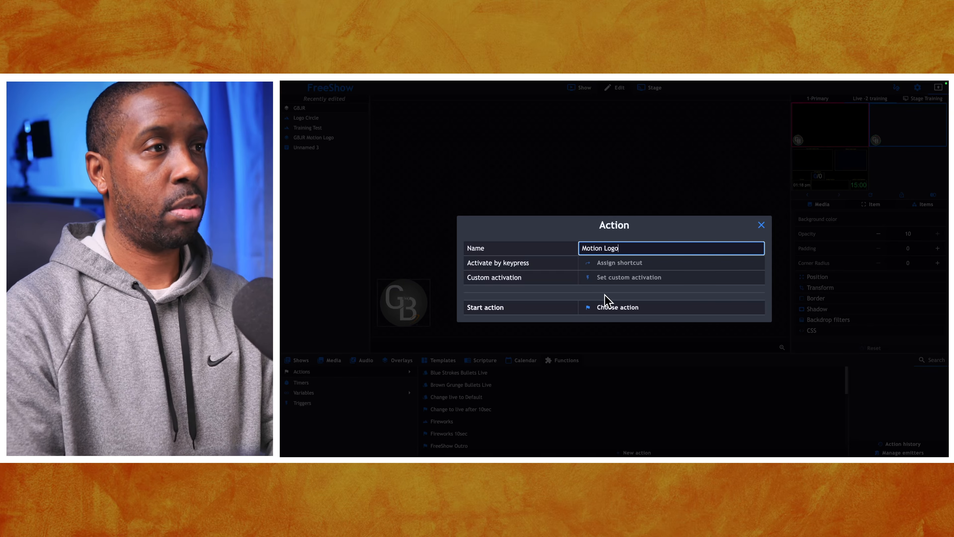
# - Make the Motion Logo action start the Logo Circle effect as its first action
pyautogui.click(606, 307)
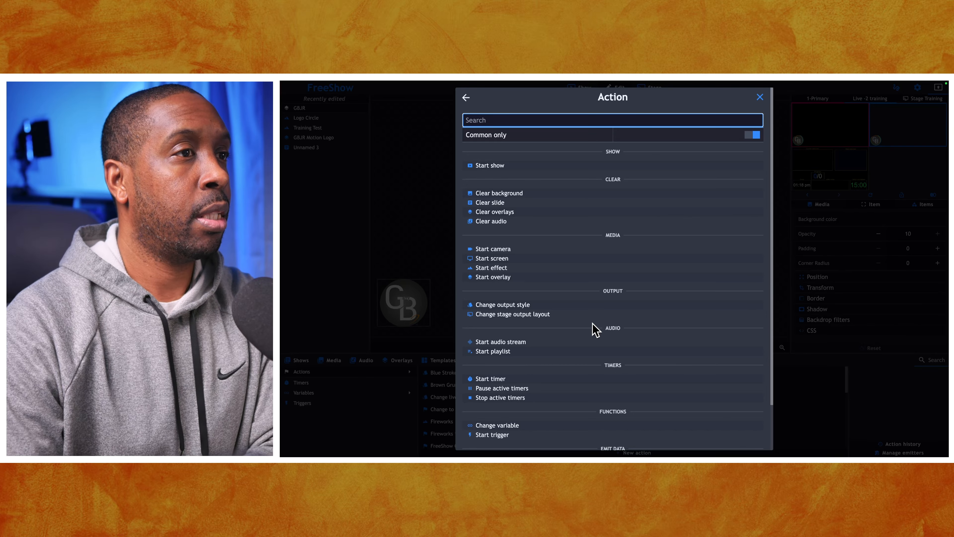
pyautogui.scroll(-2, 593, 331)
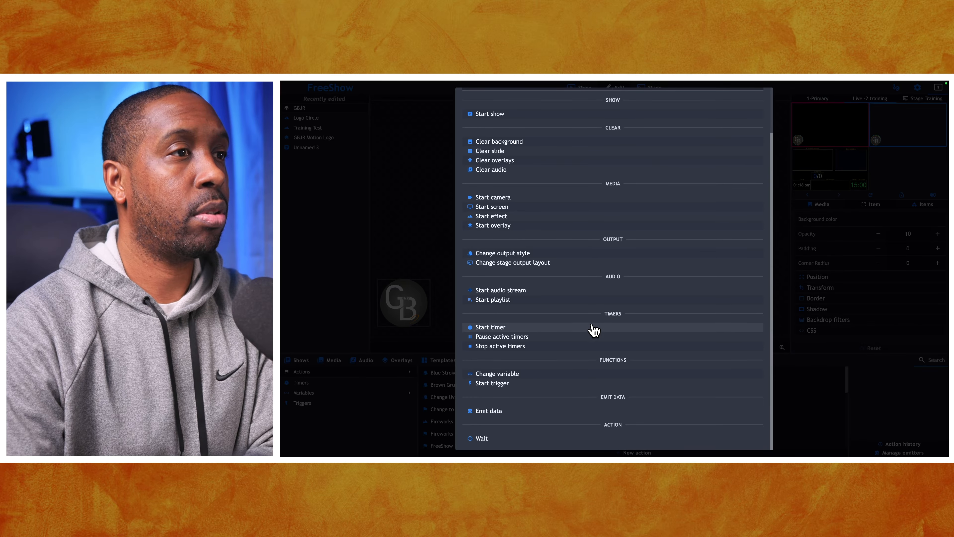
pyautogui.scroll(2, 593, 330)
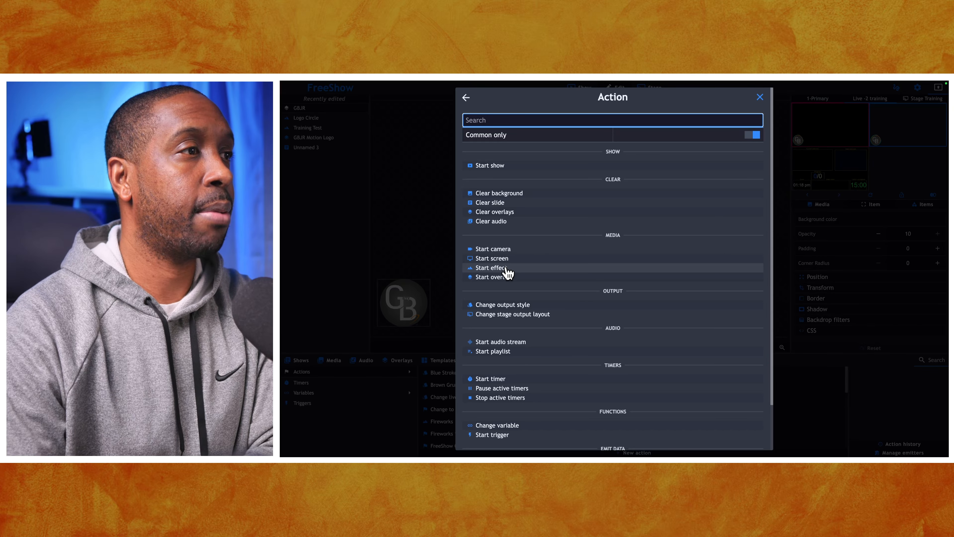
pyautogui.click(491, 267)
pyautogui.click(586, 306)
pyautogui.scroll(-3, 544, 327)
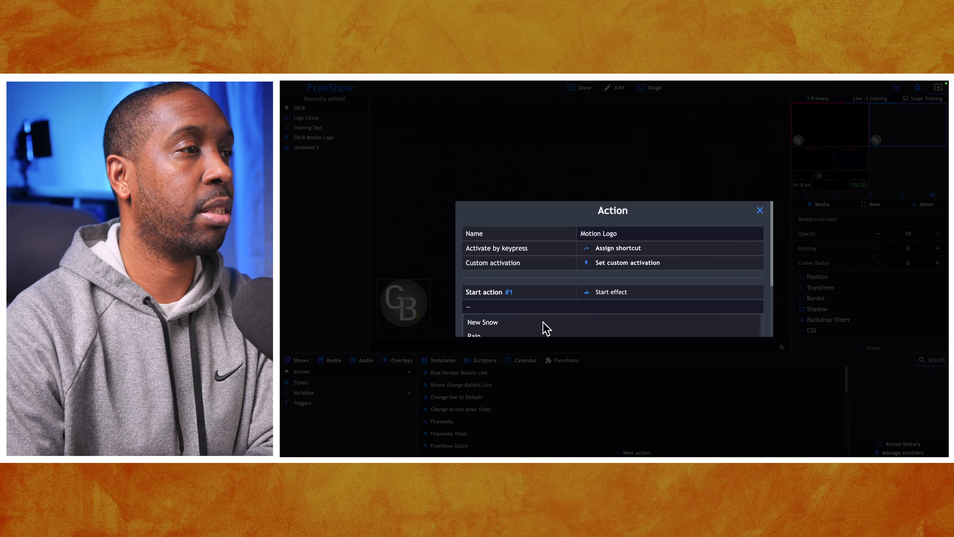
pyautogui.click(532, 320)
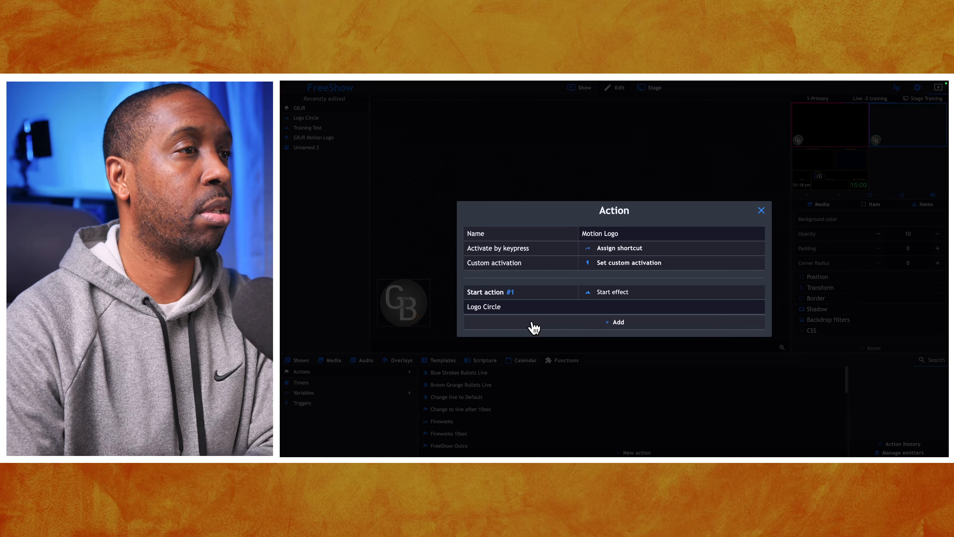
# - Add a second action to Motion Logo that starts the GBJR overlay, and close the action settings
pyautogui.click(609, 322)
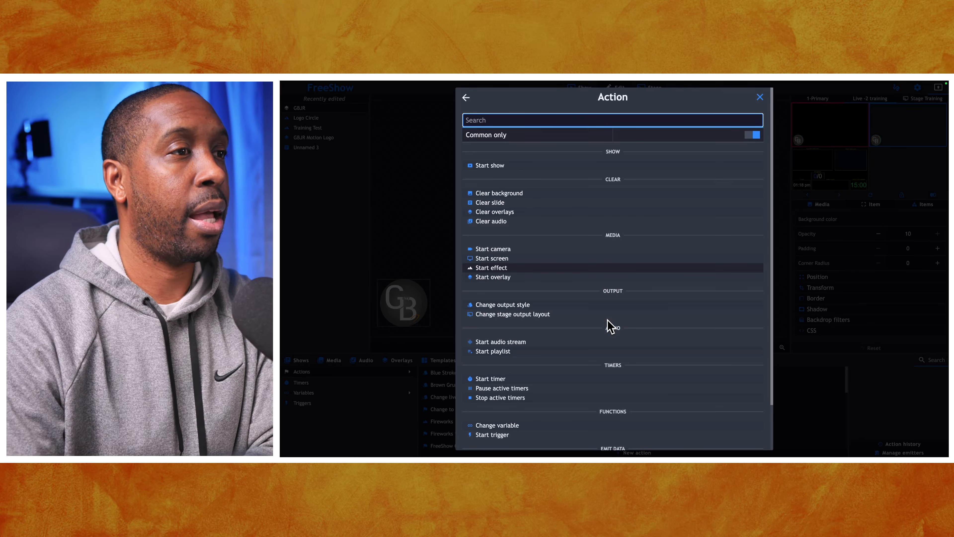
pyautogui.scroll(-1, 561, 325)
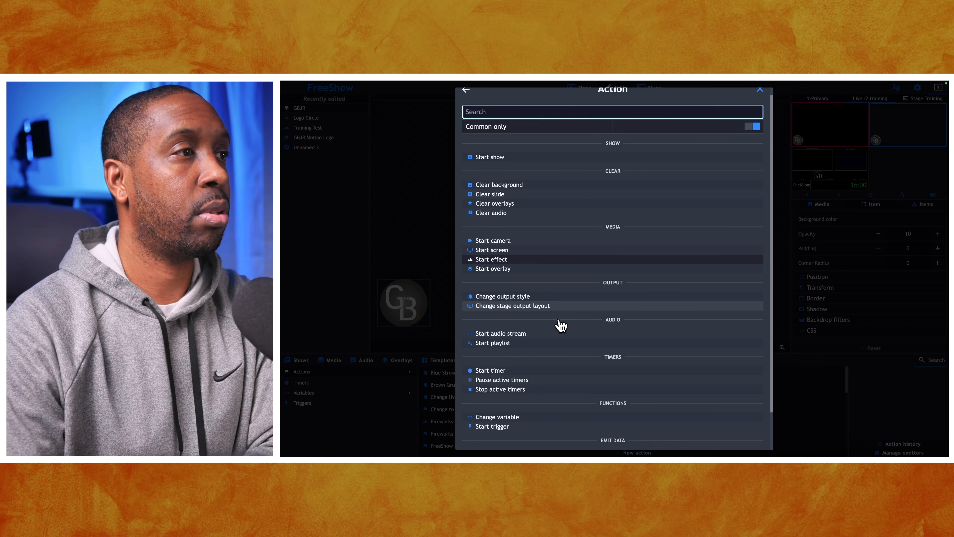
pyautogui.click(502, 269)
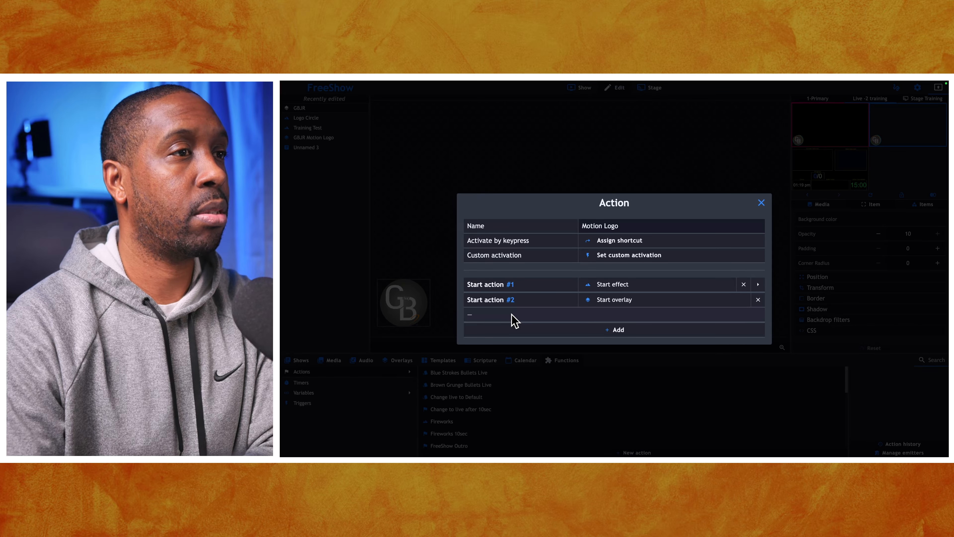
pyautogui.click(557, 315)
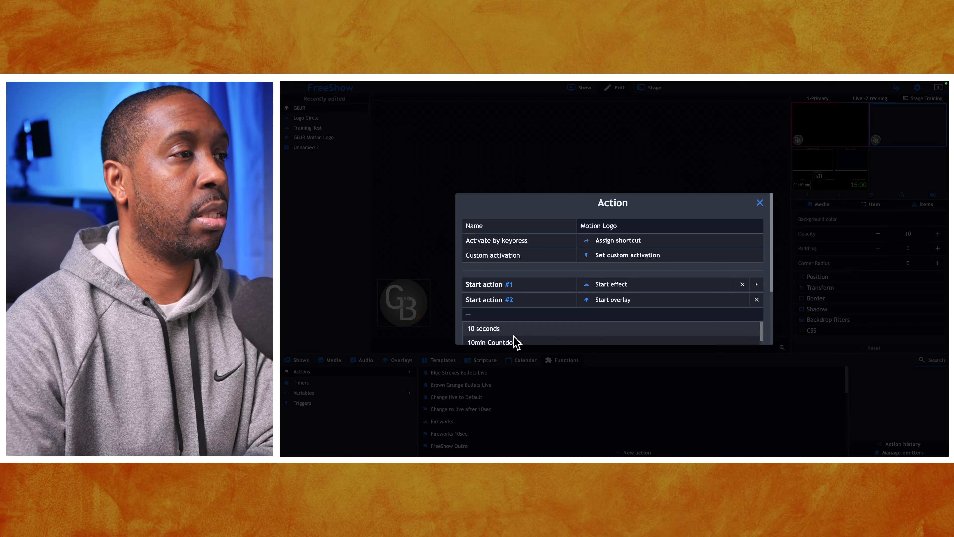
pyautogui.scroll(-5, 515, 336)
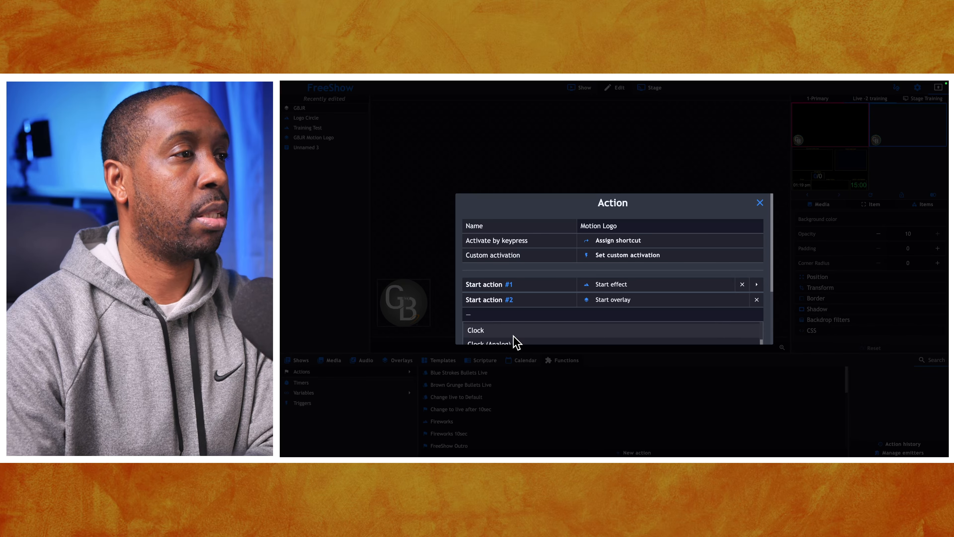
pyautogui.scroll(-6, 516, 341)
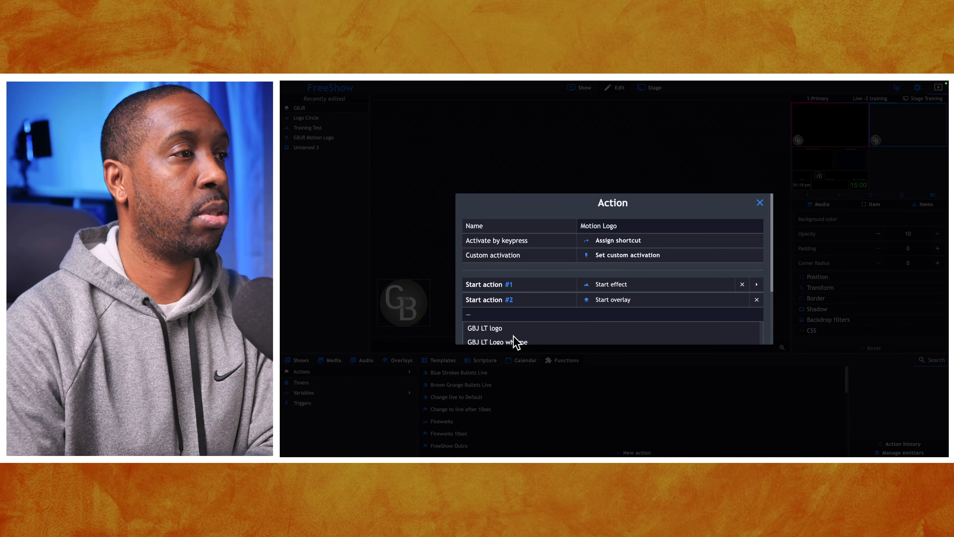
pyautogui.scroll(-2, 517, 341)
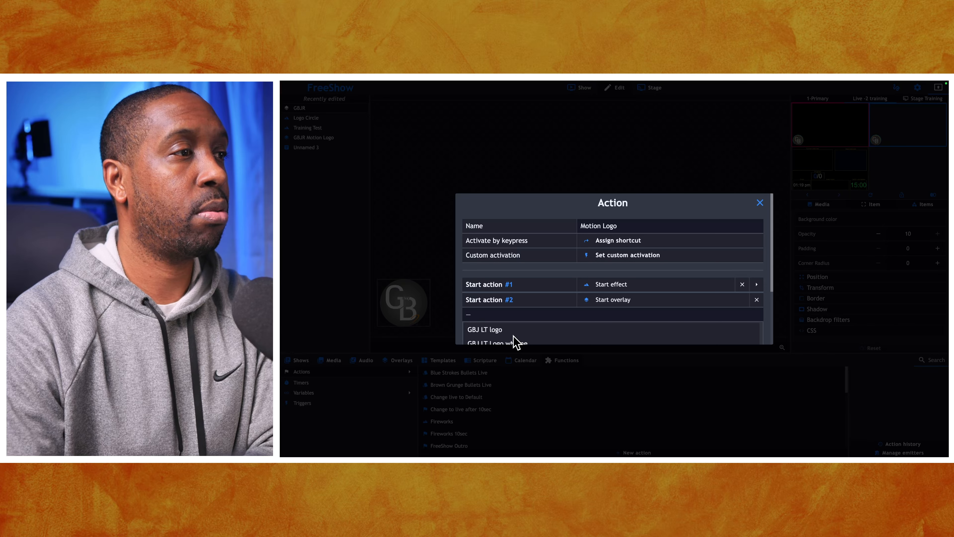
pyautogui.scroll(-2, 517, 340)
pyautogui.click(490, 333)
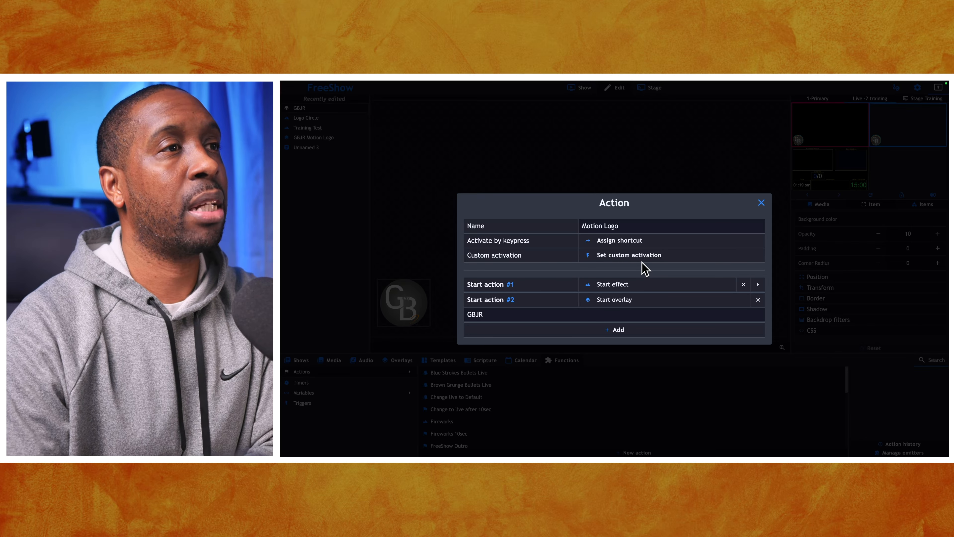
pyautogui.click(762, 203)
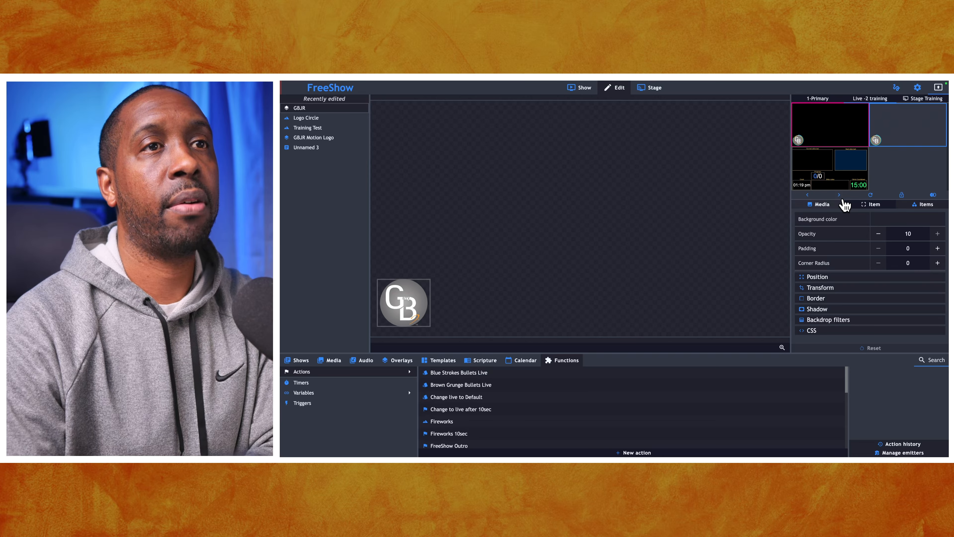
# - Clear everything from the outputs in the show view and locate the Motion Logo action in the actions list
pyautogui.click(577, 88)
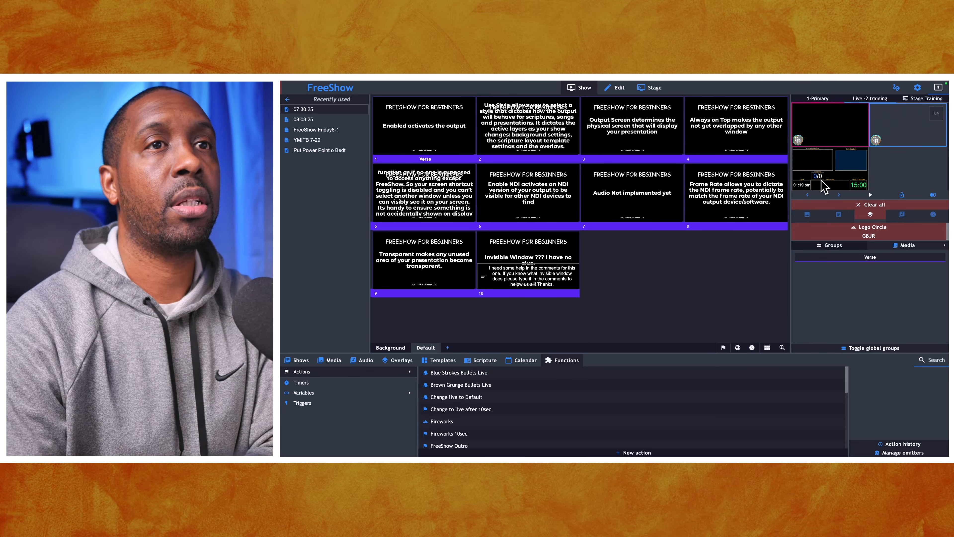
pyautogui.click(857, 204)
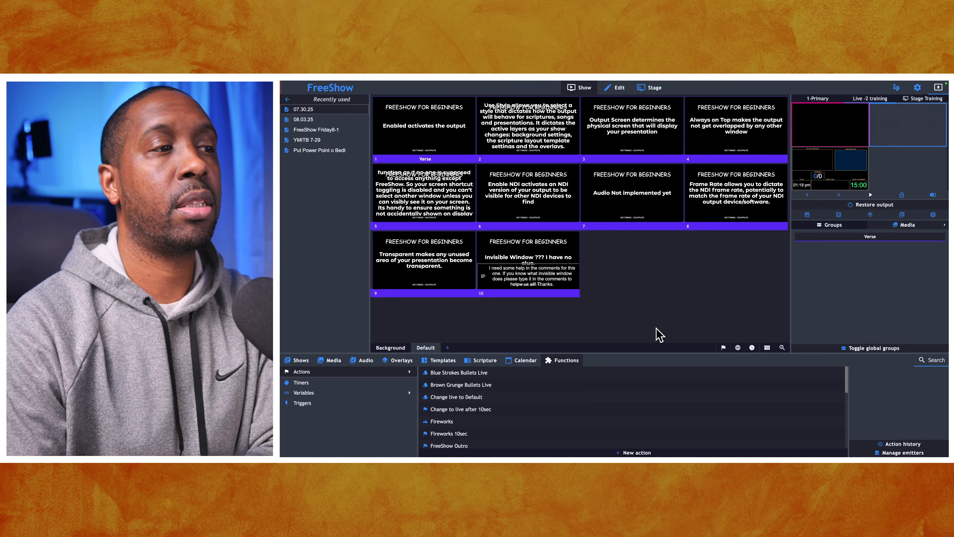
pyautogui.scroll(-5, 446, 418)
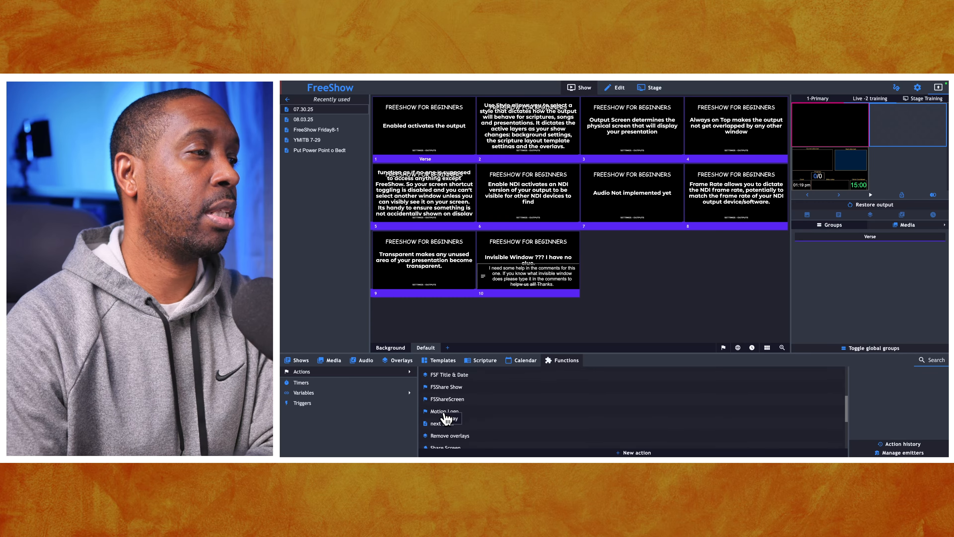
pyautogui.scroll(1, 449, 400)
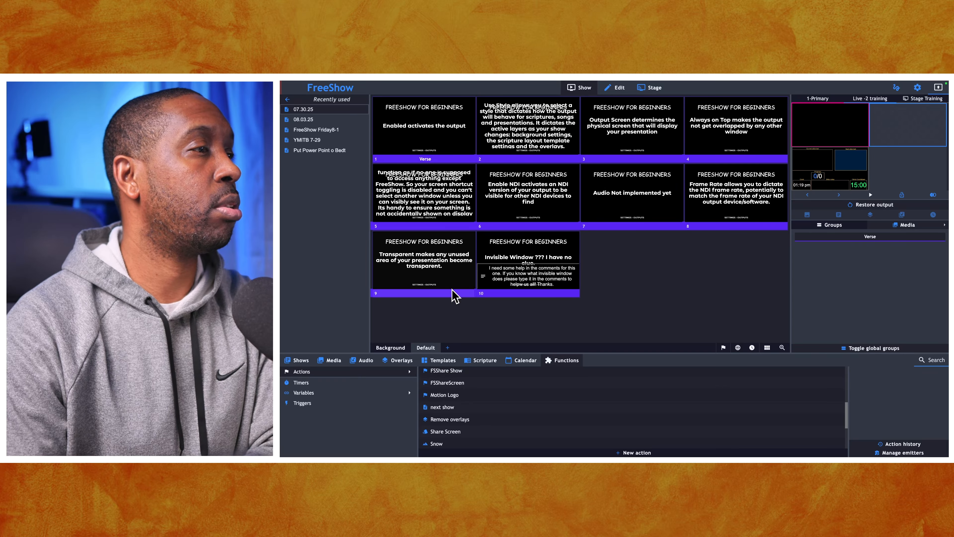
# - Open the Beautiful Savior show from the 08.03.25 project and present its first slide, "Always you have loved me"
pyautogui.click(313, 121)
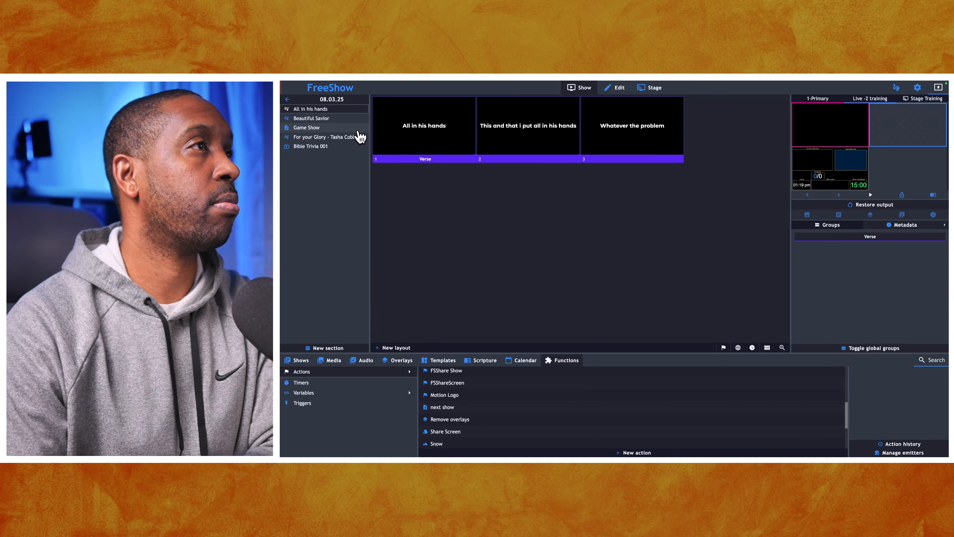
pyautogui.click(322, 120)
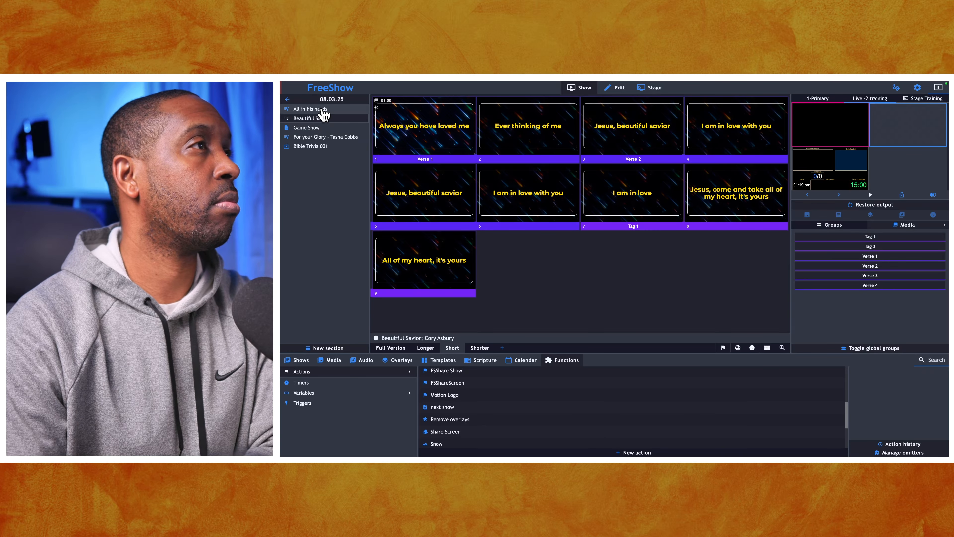
pyautogui.click(404, 128)
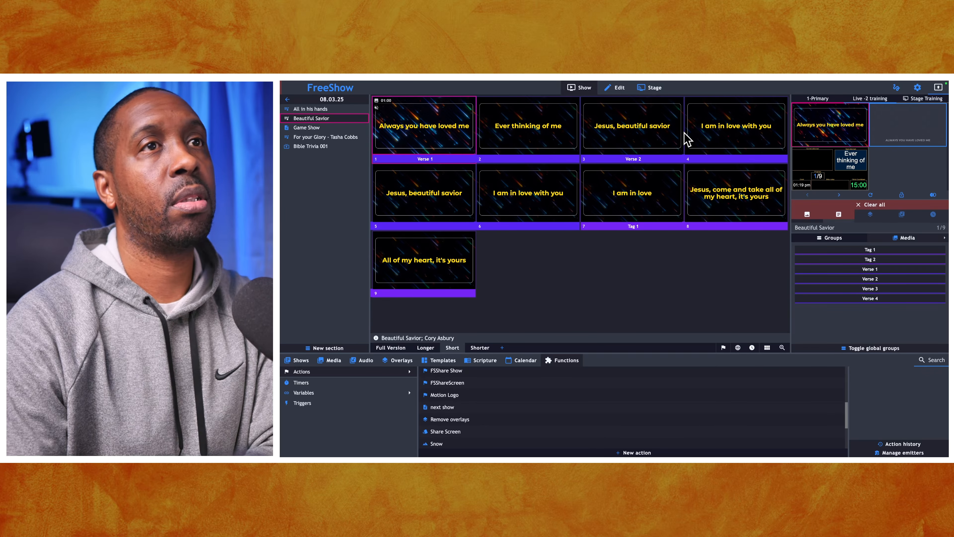